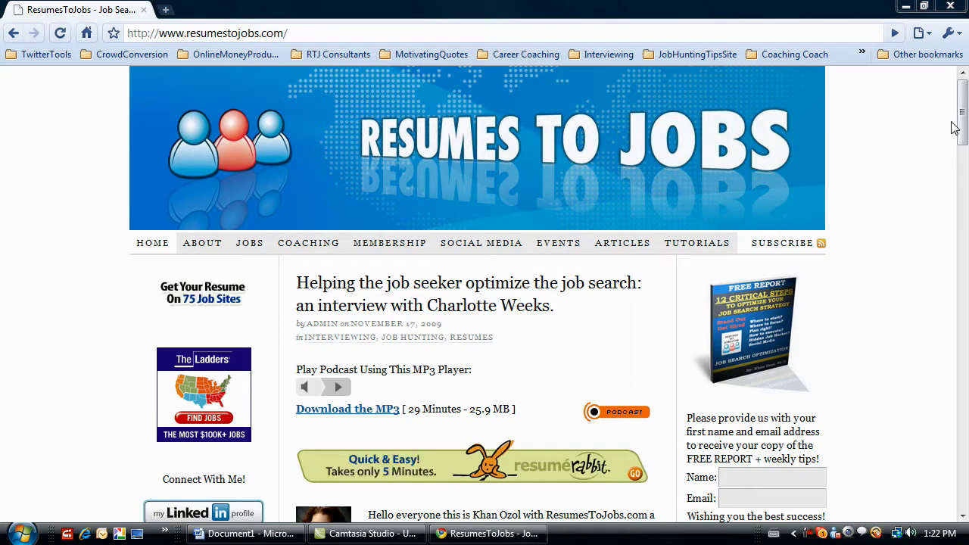
# - Open the ResumesToJobs.com Jobs page listing Indeed U.S.A., Indeed Canada and Simply Hired jobs
pyautogui.moveTo(963, 116); pyautogui.dragTo(945, 97)
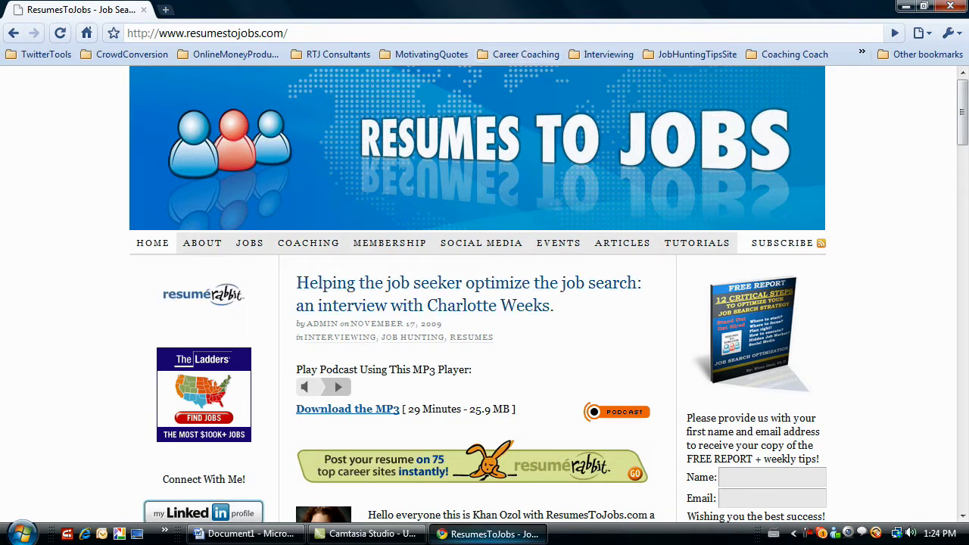
pyautogui.moveTo(488, 534)
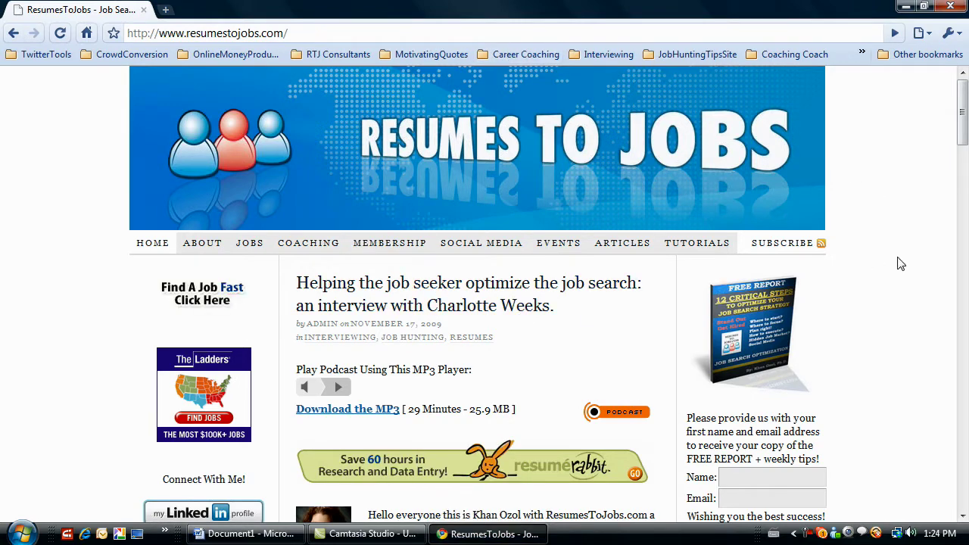
pyautogui.scroll(-2, 615, 333)
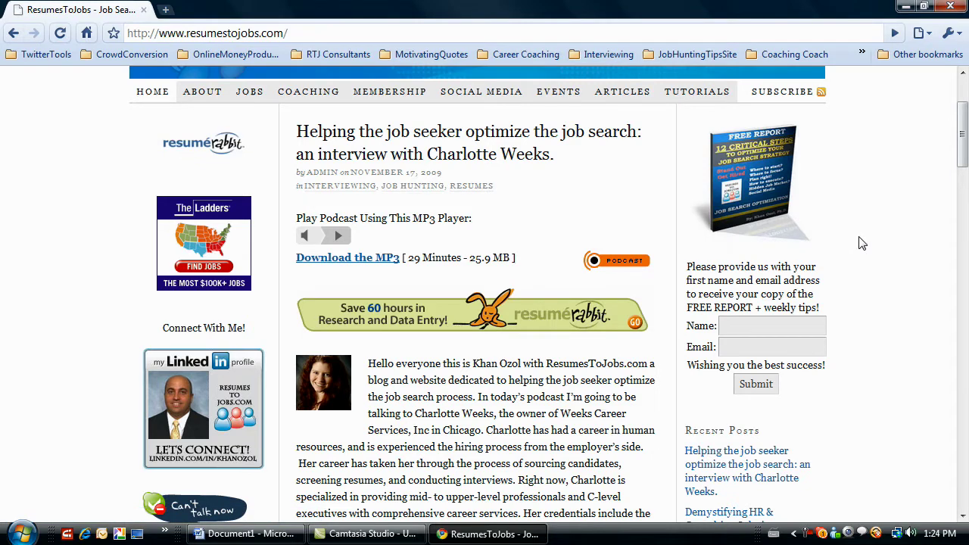
pyautogui.scroll(2, 860, 242)
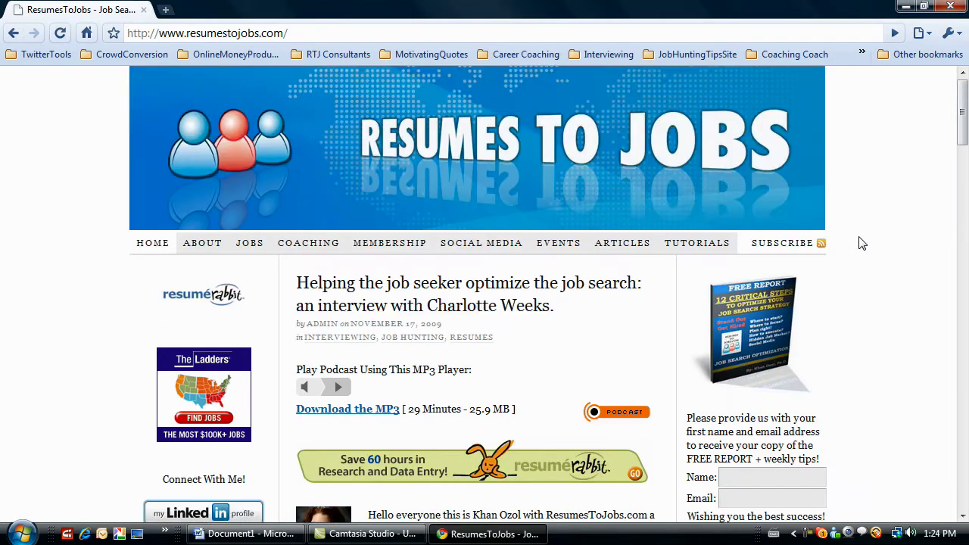
pyautogui.click(306, 34)
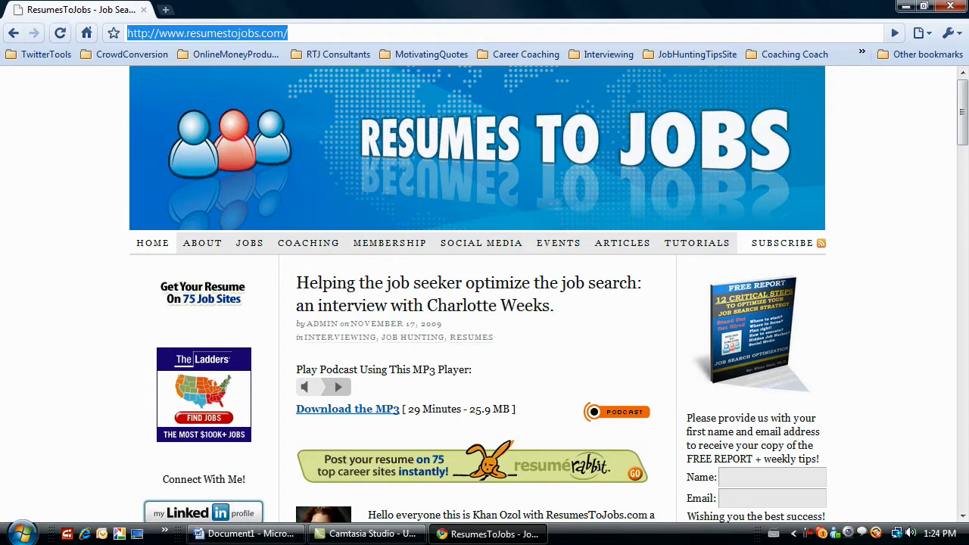
pyautogui.write('www')
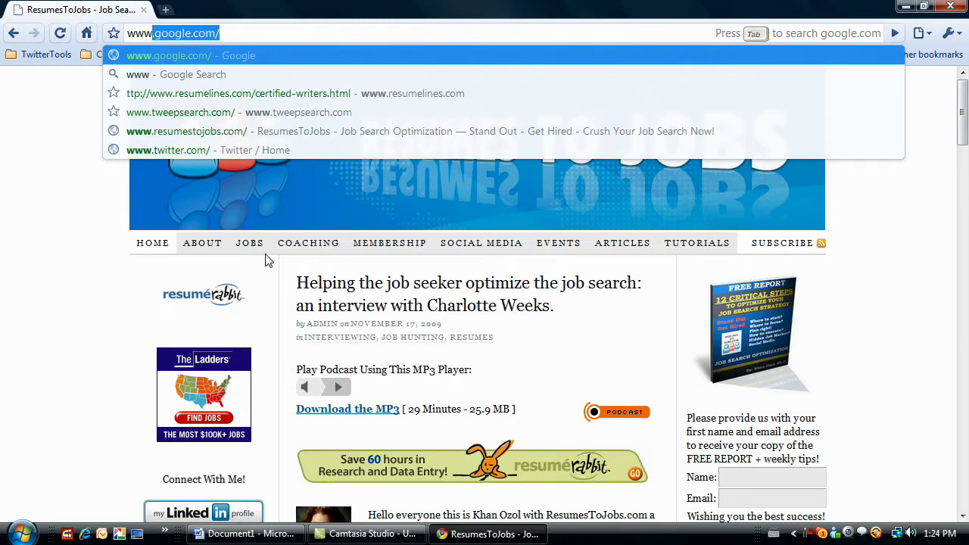
pyautogui.press('Return')
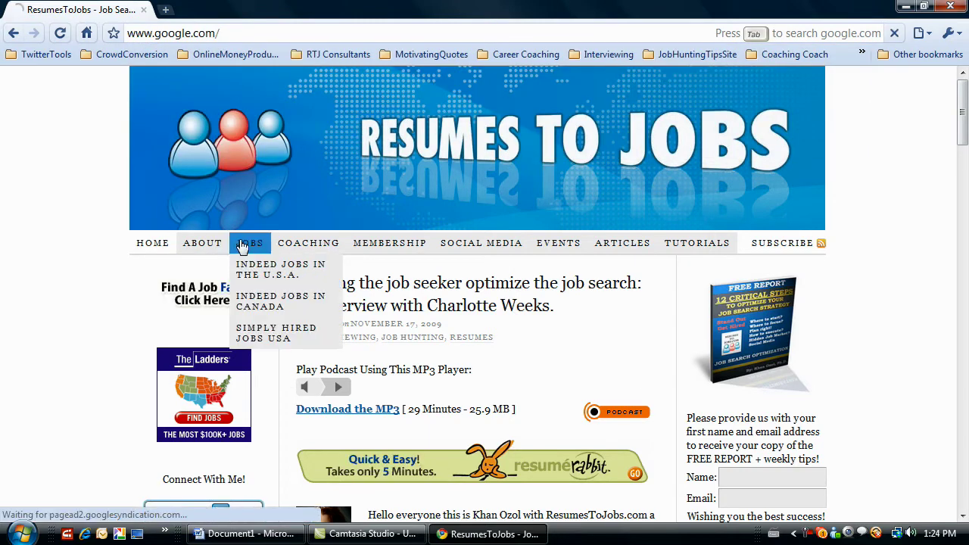
pyautogui.click(249, 242)
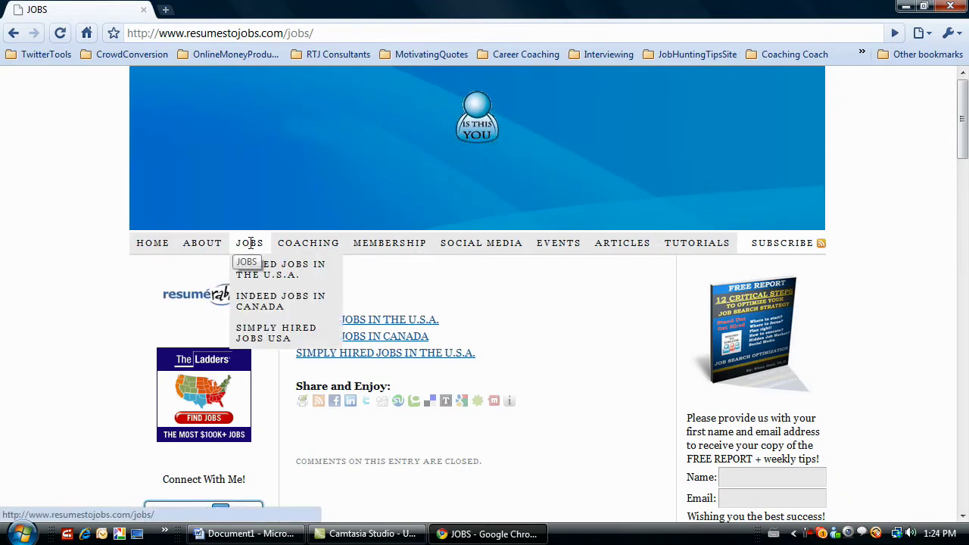
pyautogui.moveTo(250, 244)
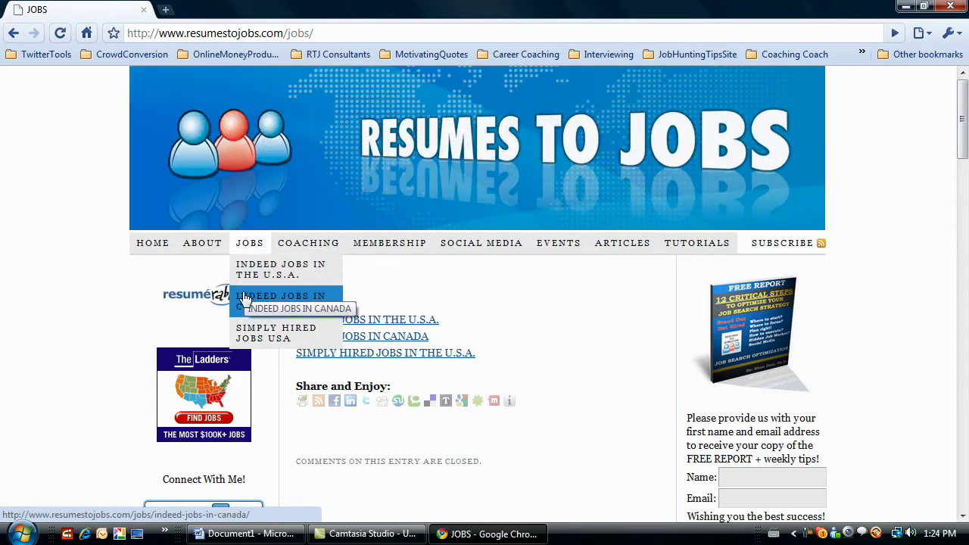
# - Open the Indeed Jobs in the U.S.A. search and search Accountant jobs in new york
pyautogui.click(253, 270)
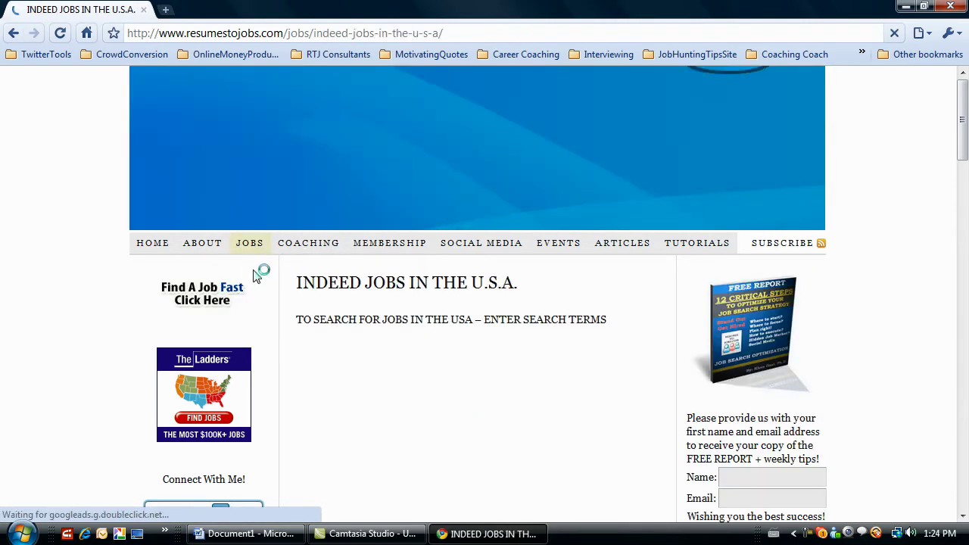
pyautogui.scroll(-3, 386, 344)
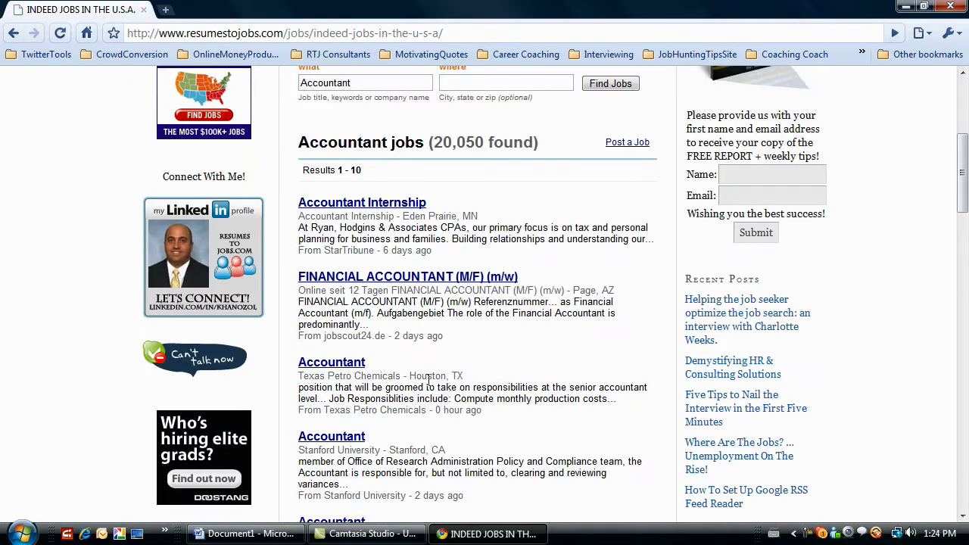
pyautogui.scroll(2, 386, 345)
pyautogui.click(474, 307)
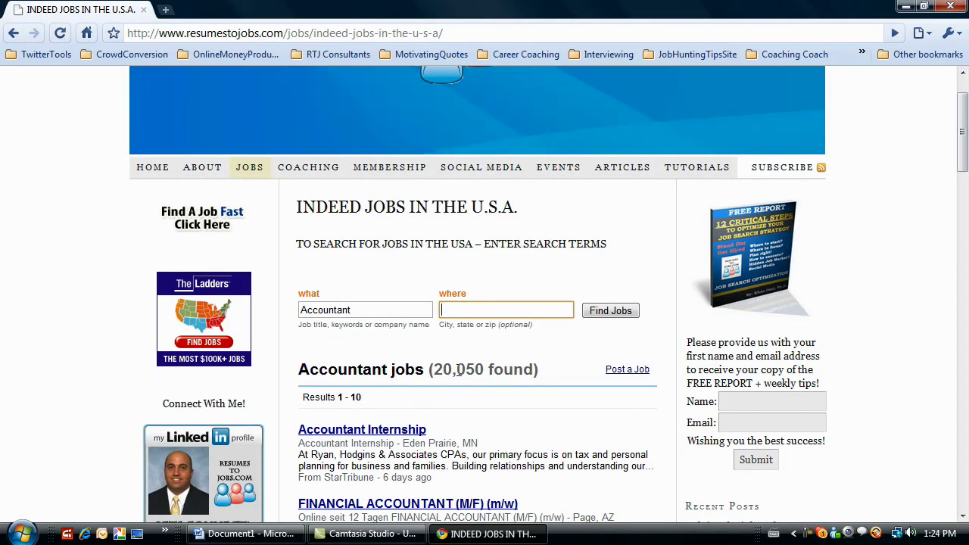
pyautogui.write('new york')
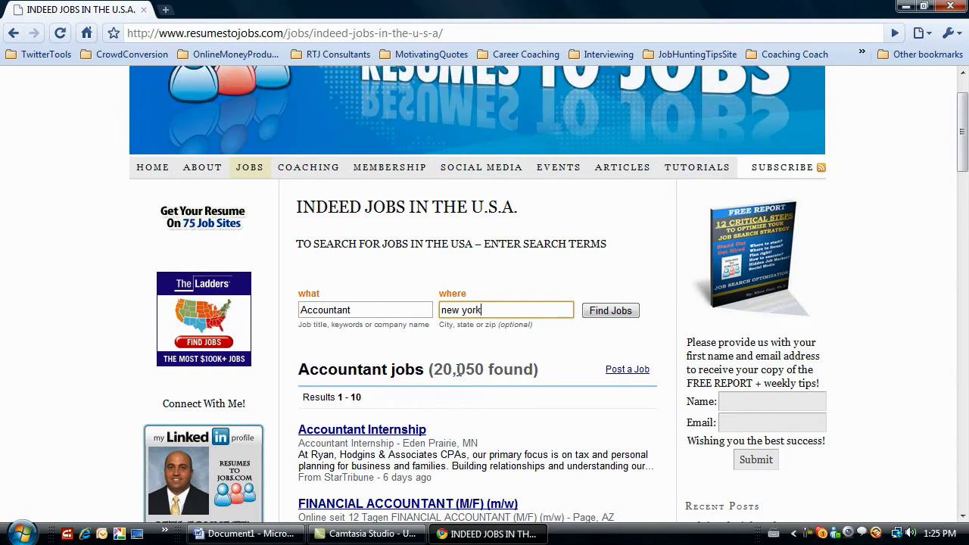
pyautogui.press('Return')
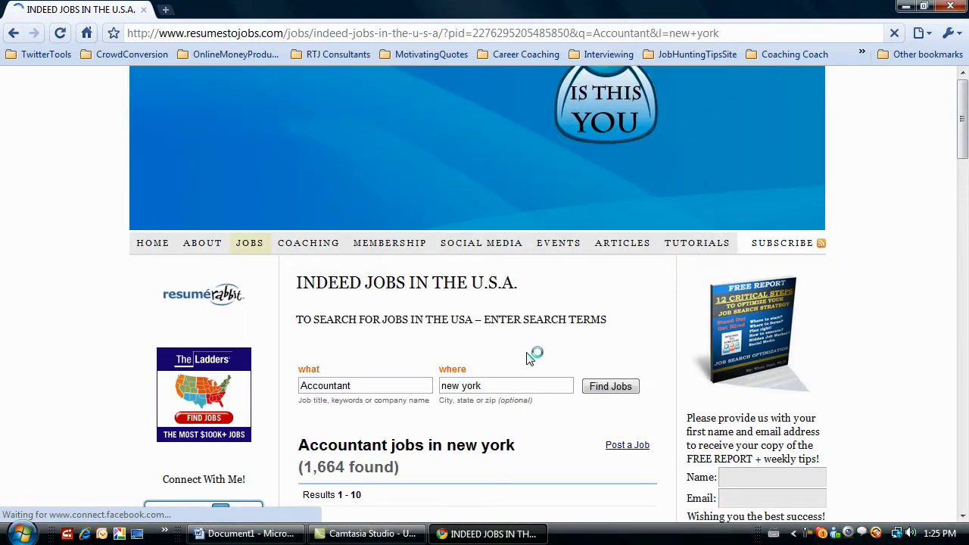
# - Change the search keyword to sales, finding 26,823 sales jobs in new york
pyautogui.scroll(-5, 528, 350)
pyautogui.scroll(-6, 528, 350)
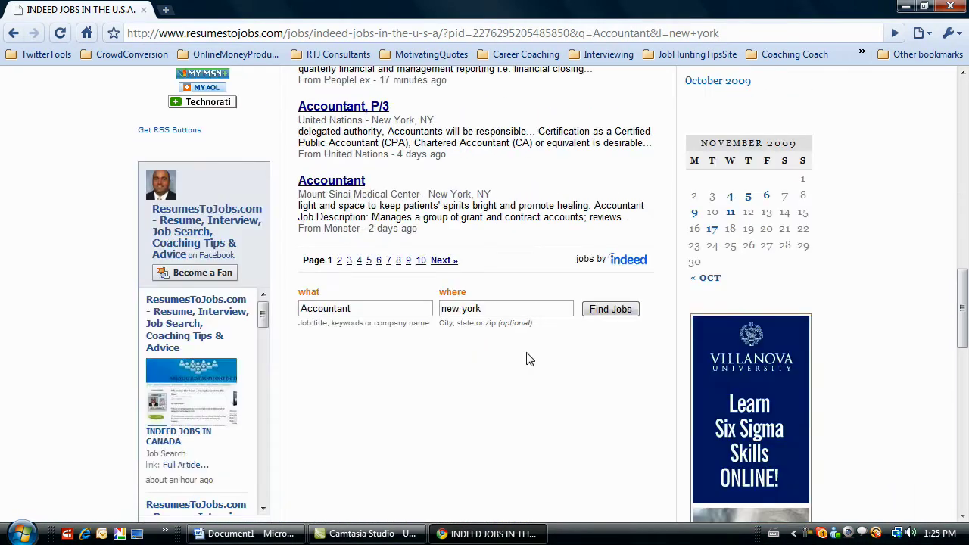
pyautogui.scroll(2, 528, 359)
pyautogui.scroll(-1, 526, 352)
pyautogui.scroll(10, 528, 352)
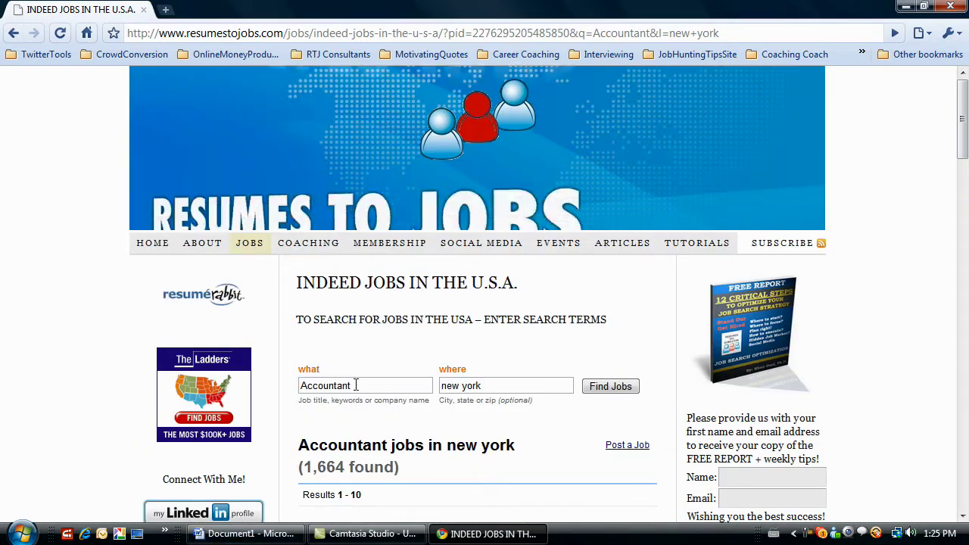
pyautogui.doubleClick(355, 385)
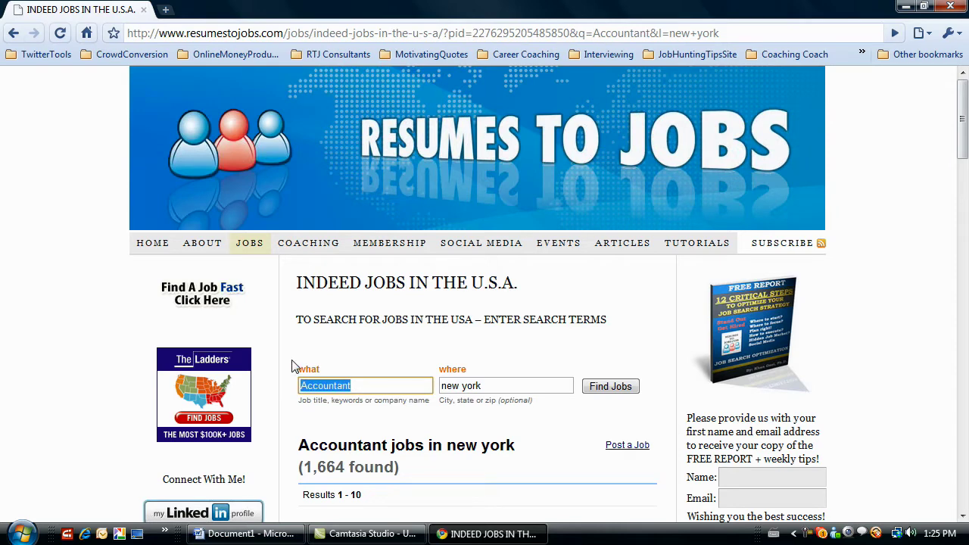
pyautogui.write('sales')
pyautogui.press('Return')
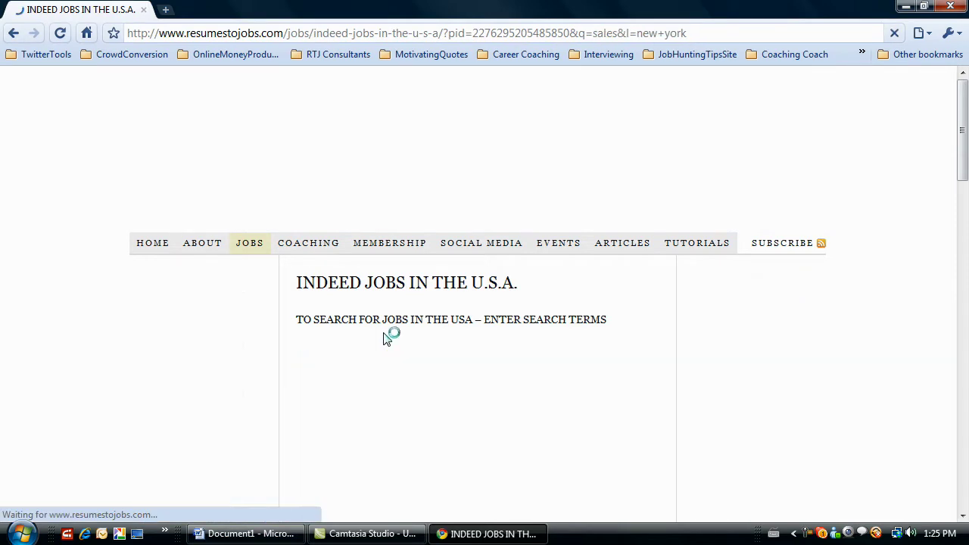
# - Scroll through the new york sales job results and back to the top
pyautogui.scroll(-2, 515, 316)
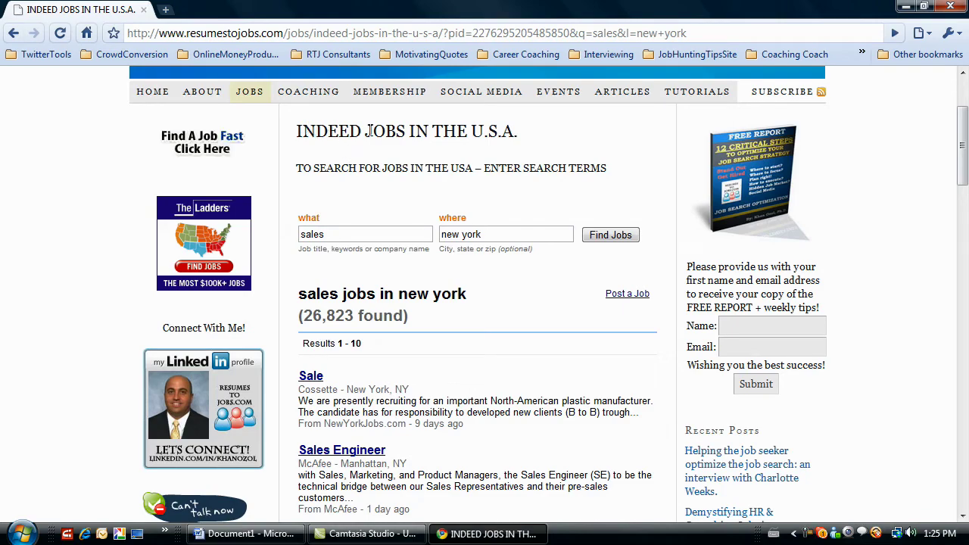
pyautogui.scroll(-2, 402, 350)
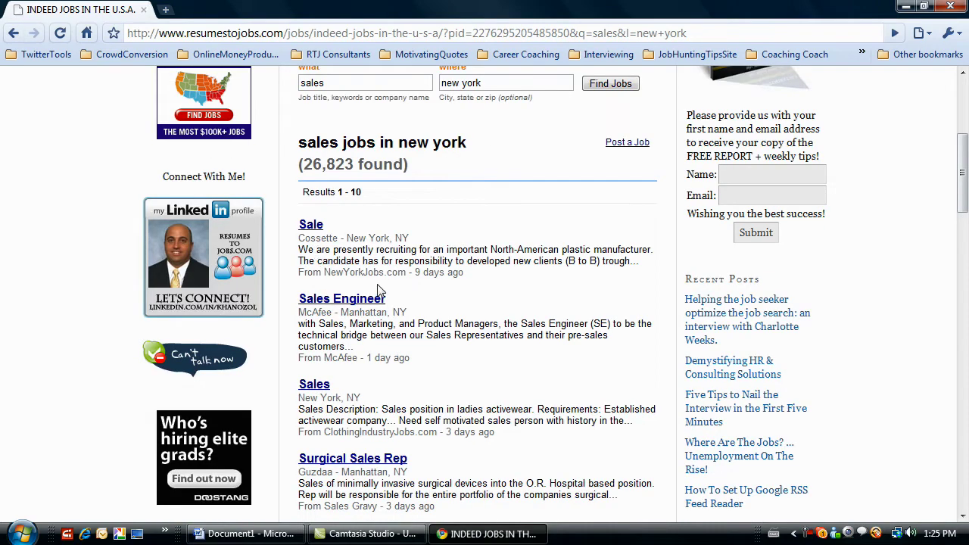
pyautogui.scroll(-2, 385, 284)
pyautogui.scroll(-3, 409, 287)
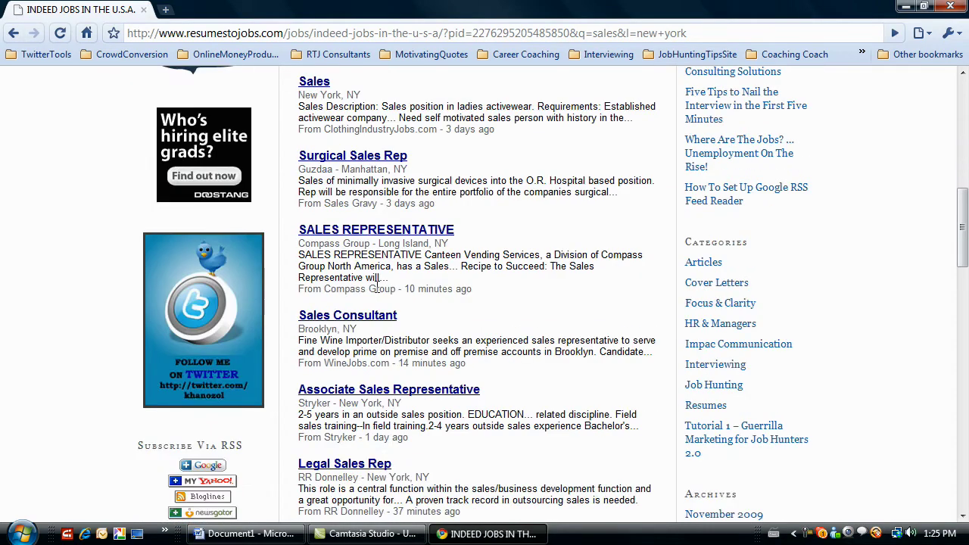
pyautogui.scroll(-5, 376, 286)
pyautogui.scroll(3, 380, 279)
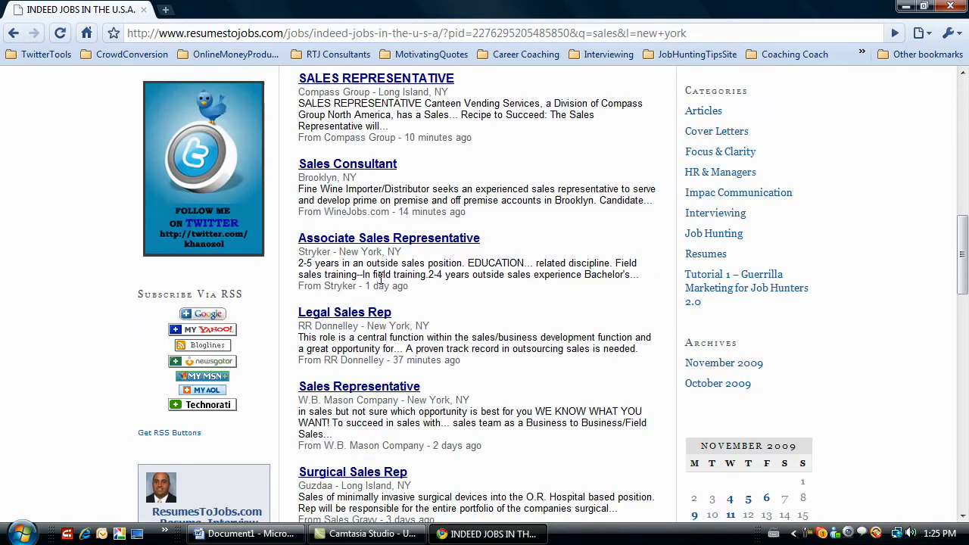
pyautogui.scroll(8, 381, 280)
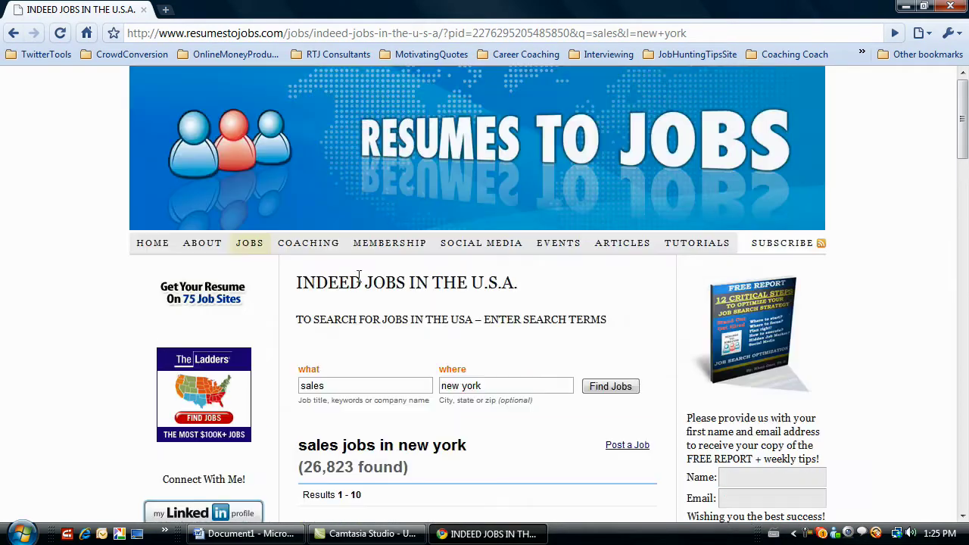
pyautogui.moveTo(250, 241)
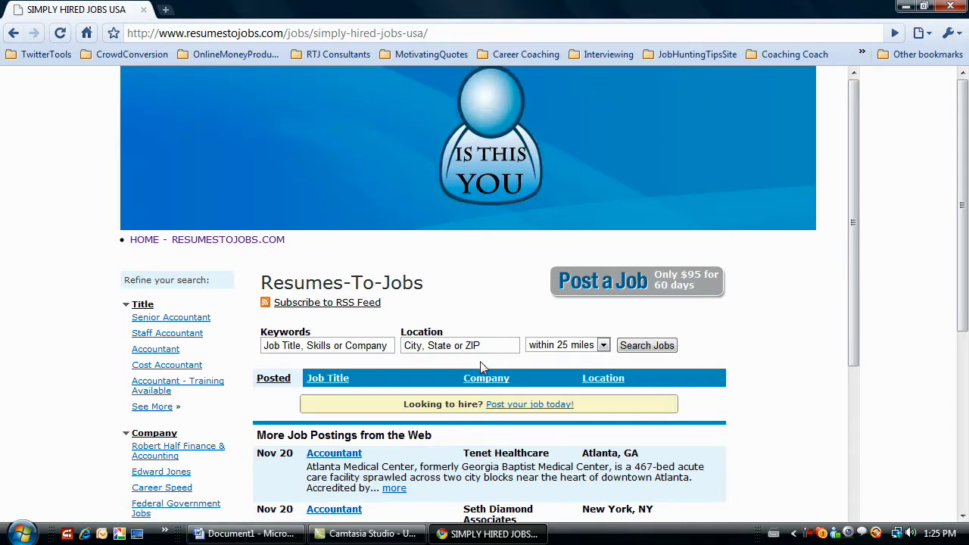
# - Search Simply Hired for sales jobs in miami, choosing Miami, FL as the city
pyautogui.click(291, 345)
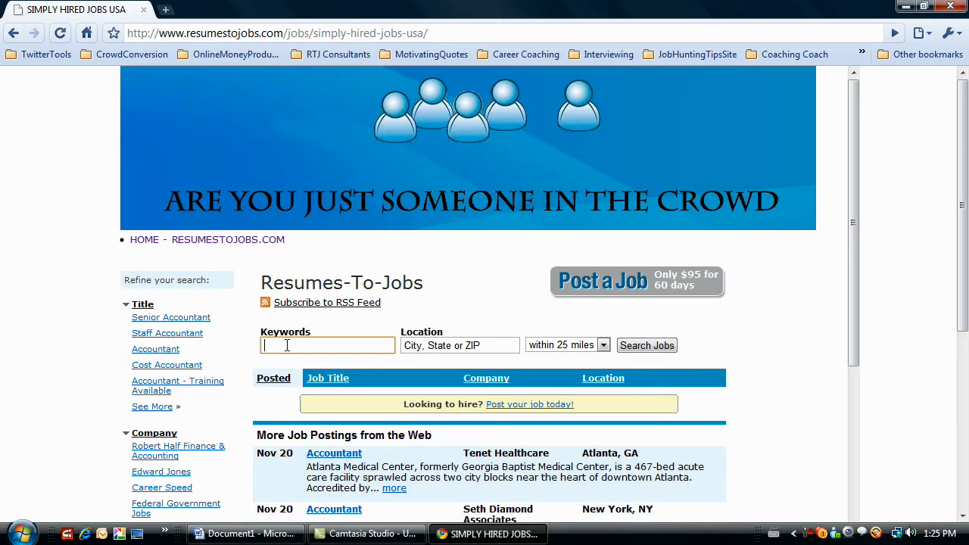
pyautogui.write('sales')
pyautogui.press('Tab')
pyautogui.write('miami')
pyautogui.press('Return')
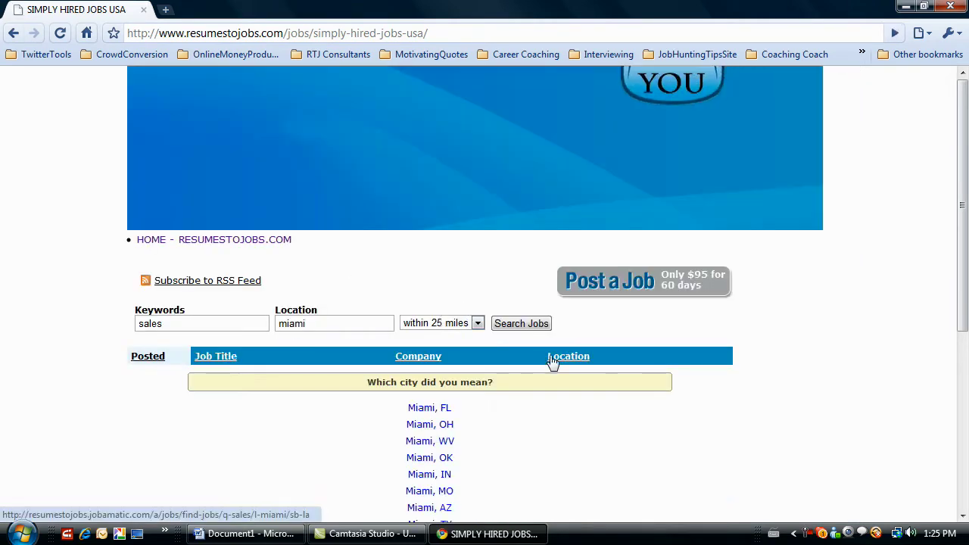
pyautogui.click(424, 408)
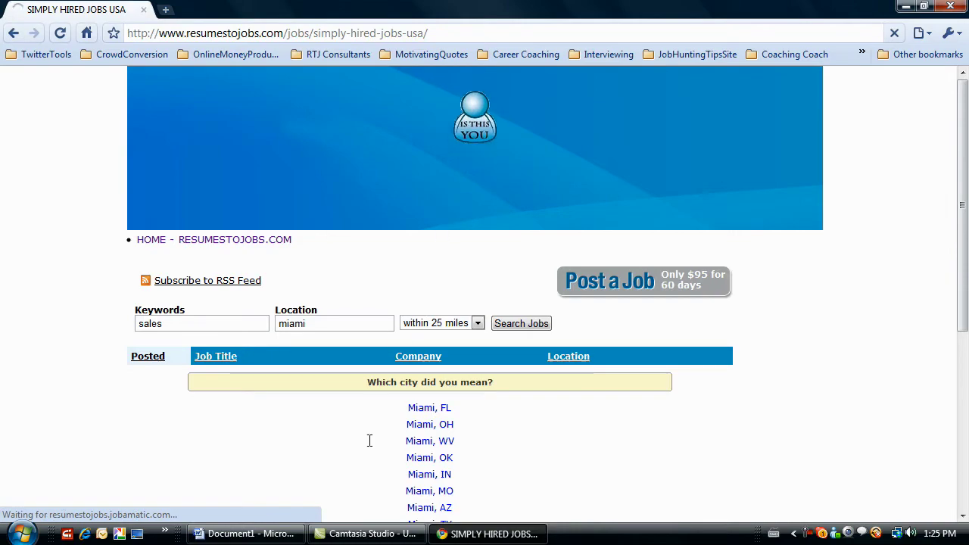
# - Scroll through the Miami sales listings and return to the top of the page
pyautogui.scroll(-6, 525, 313)
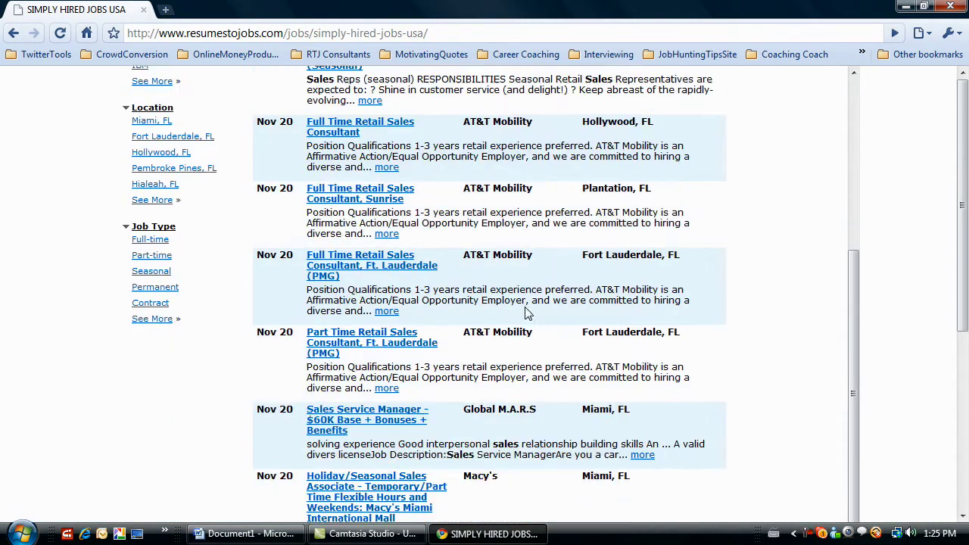
pyautogui.scroll(6, 528, 313)
pyautogui.scroll(-6, 371, 312)
pyautogui.scroll(-10, 459, 325)
pyautogui.scroll(11, 458, 326)
pyautogui.scroll(5, 458, 326)
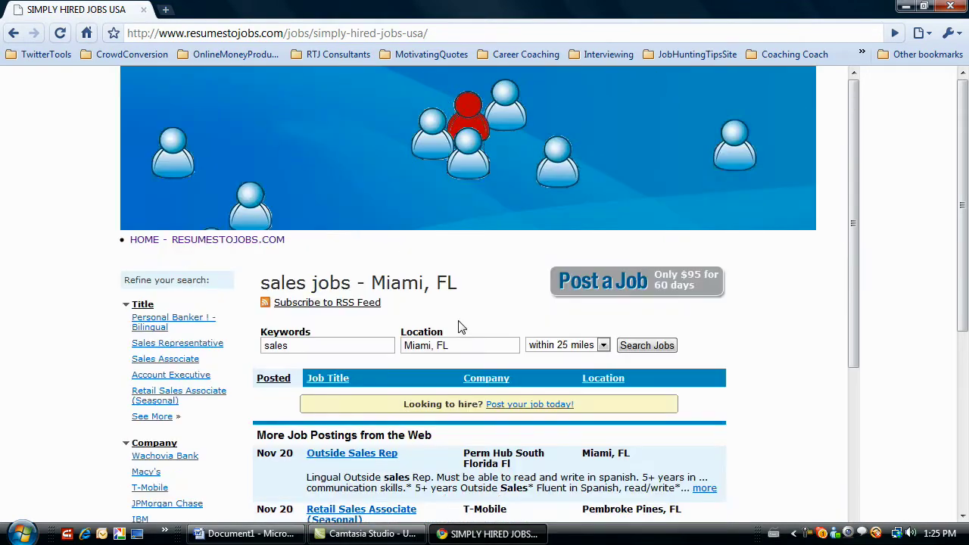
# - Open the ResumesToJobs.com homepage in a second tab beside the Simply Hired results
pyautogui.click(196, 241)
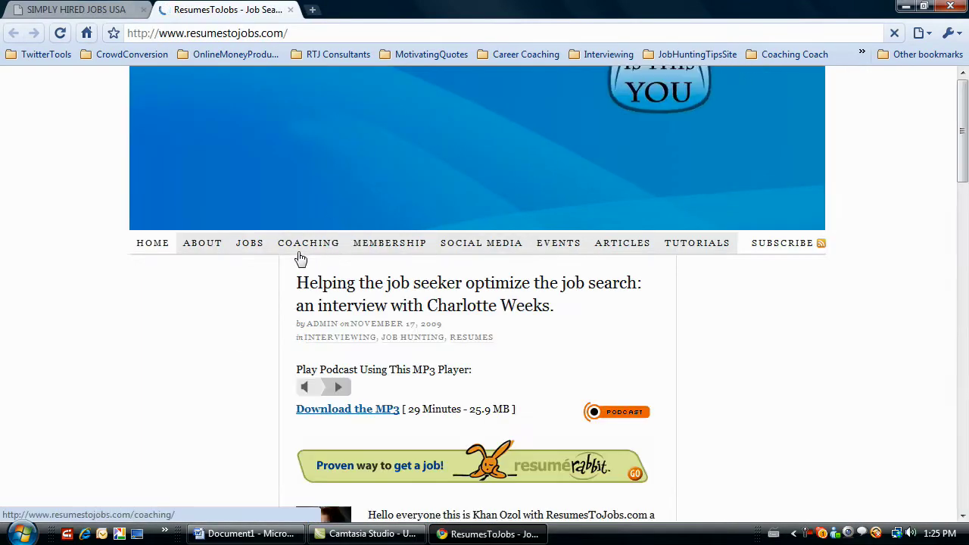
pyautogui.moveTo(250, 248)
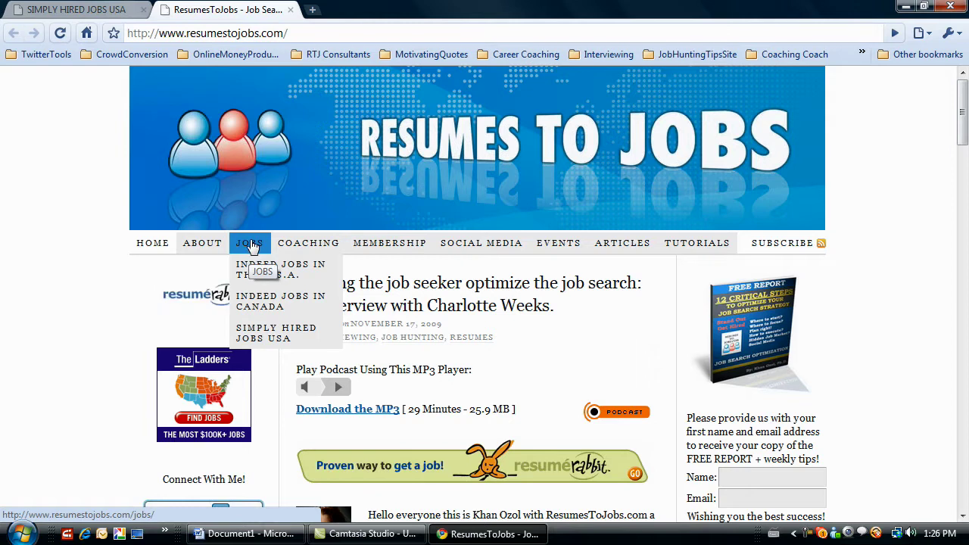
pyautogui.click(305, 34)
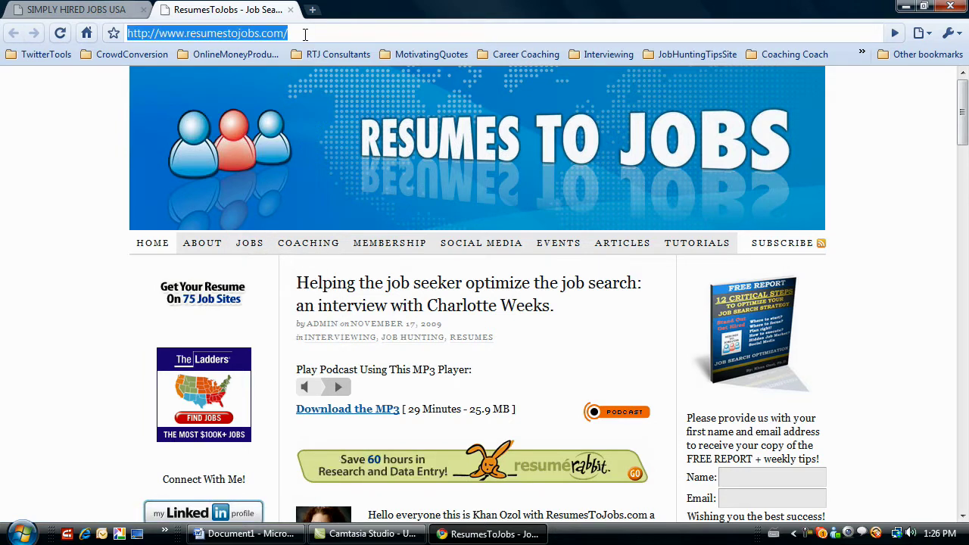
pyautogui.write('www.indeed')
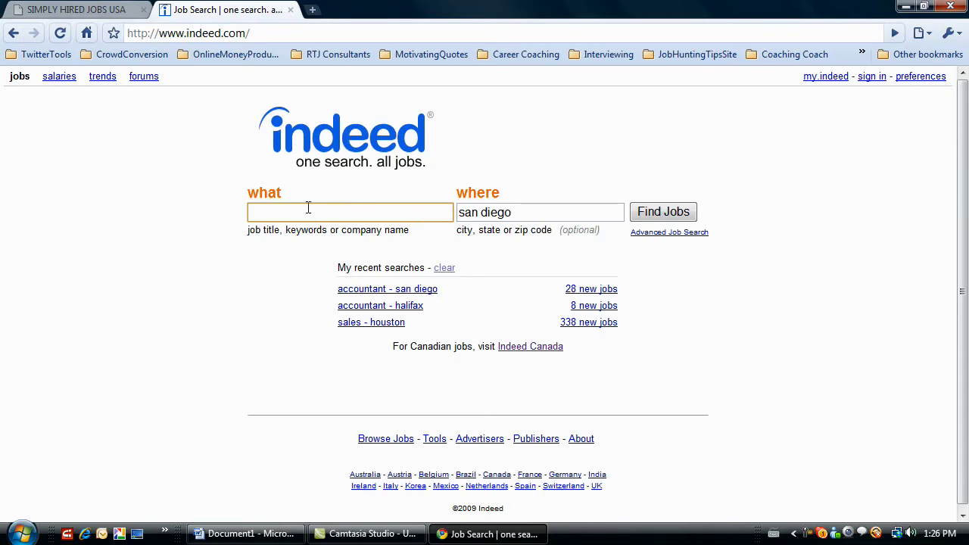
pyautogui.write('sales')
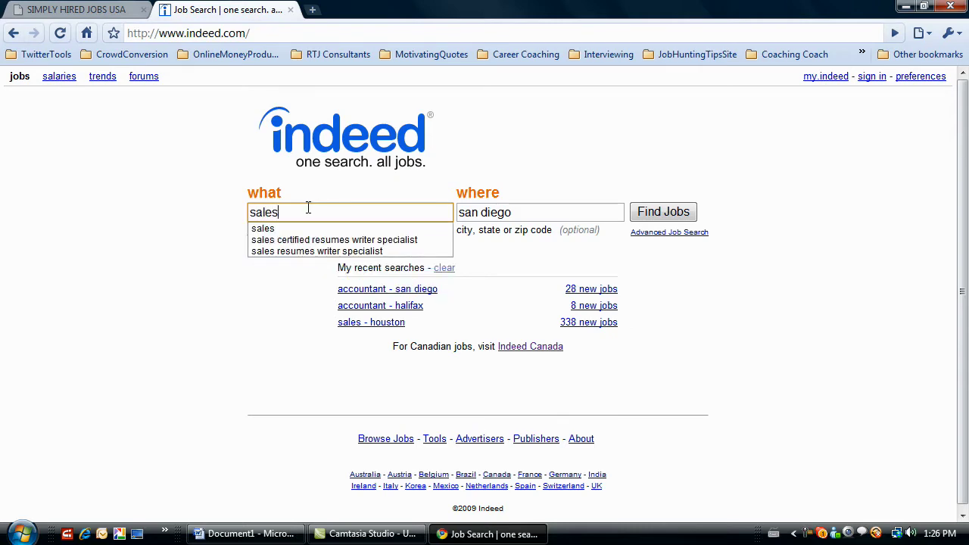
pyautogui.click(659, 212)
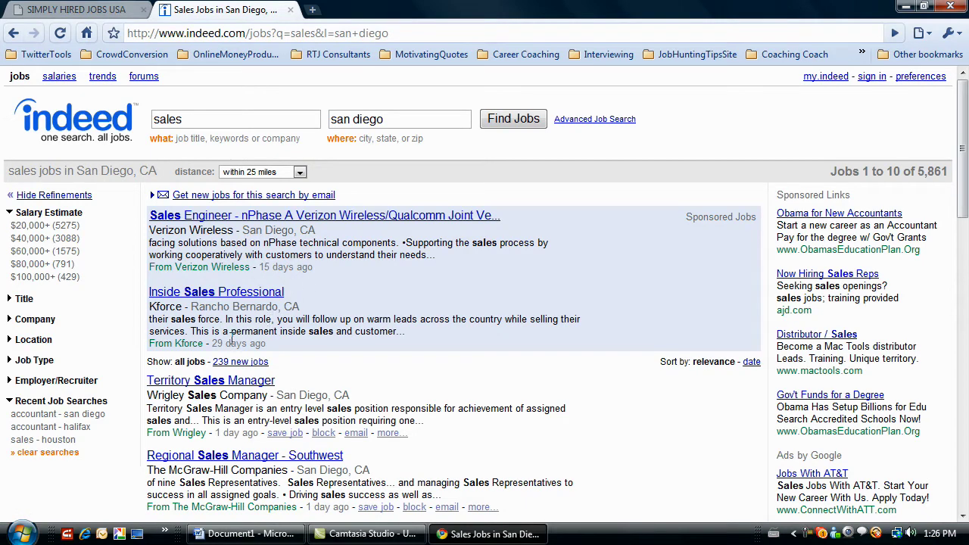
pyautogui.scroll(-2, 311, 352)
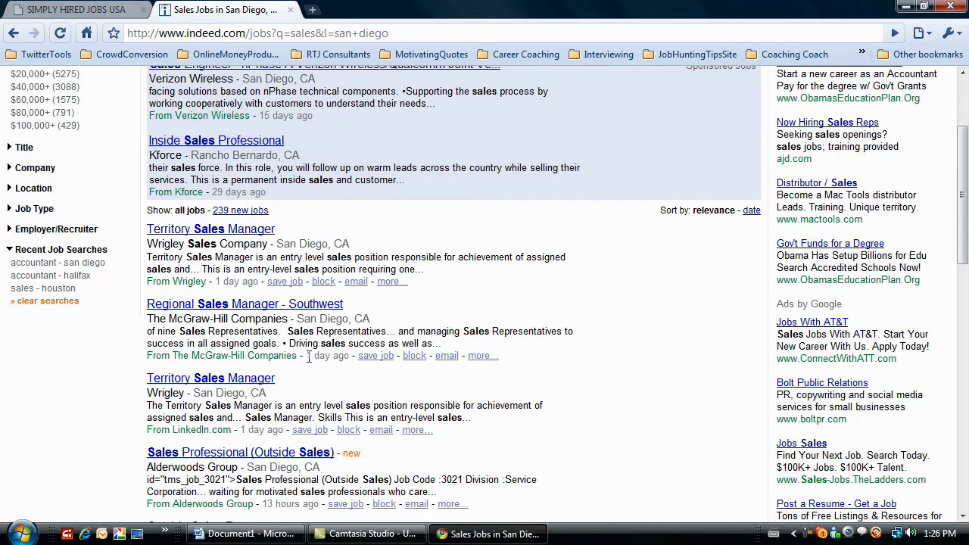
pyautogui.scroll(-12, 427, 286)
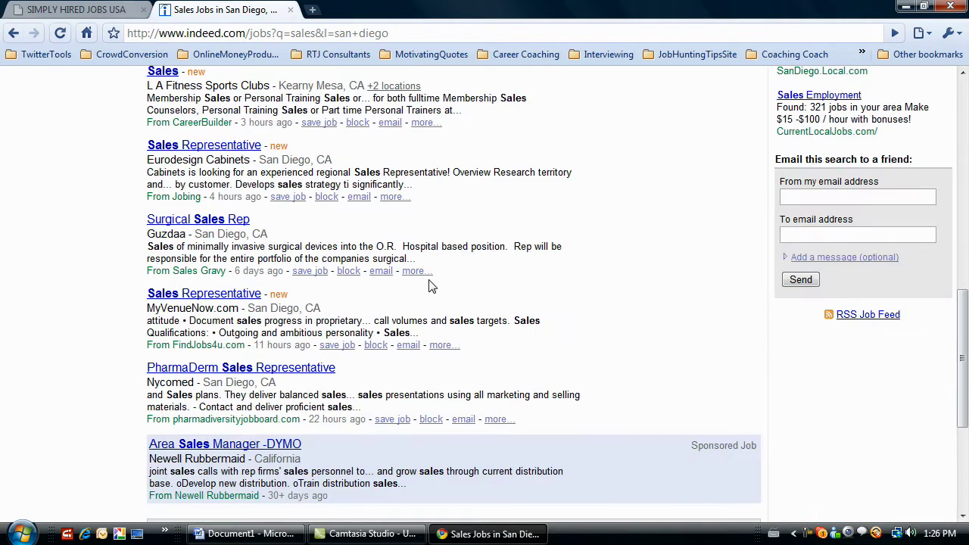
pyautogui.scroll(6, 430, 286)
pyautogui.scroll(-4, 416, 380)
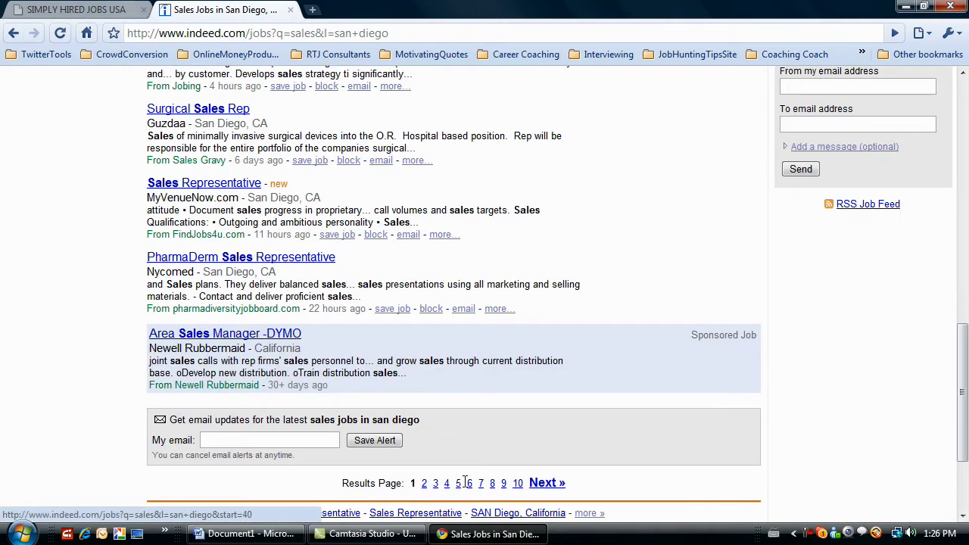
pyautogui.scroll(10, 467, 368)
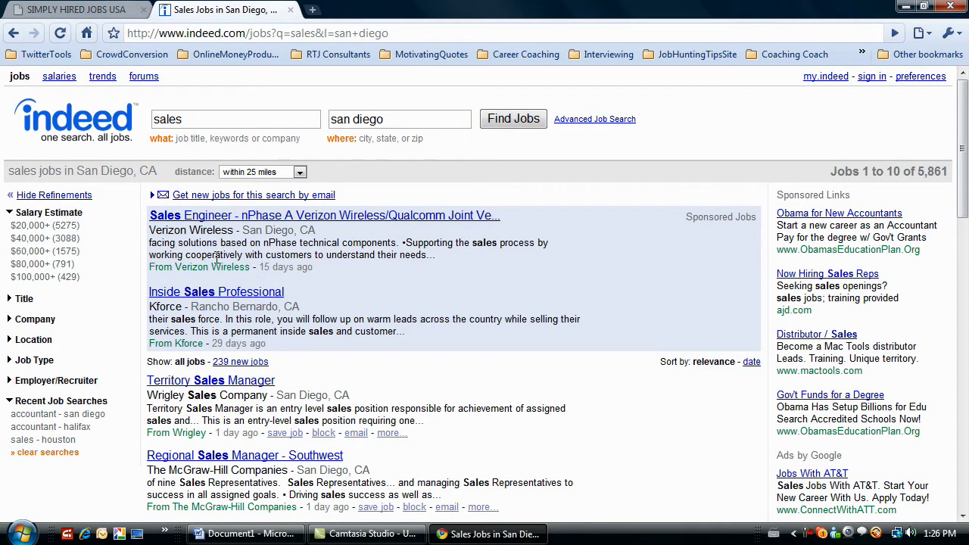
pyautogui.scroll(-1, 217, 259)
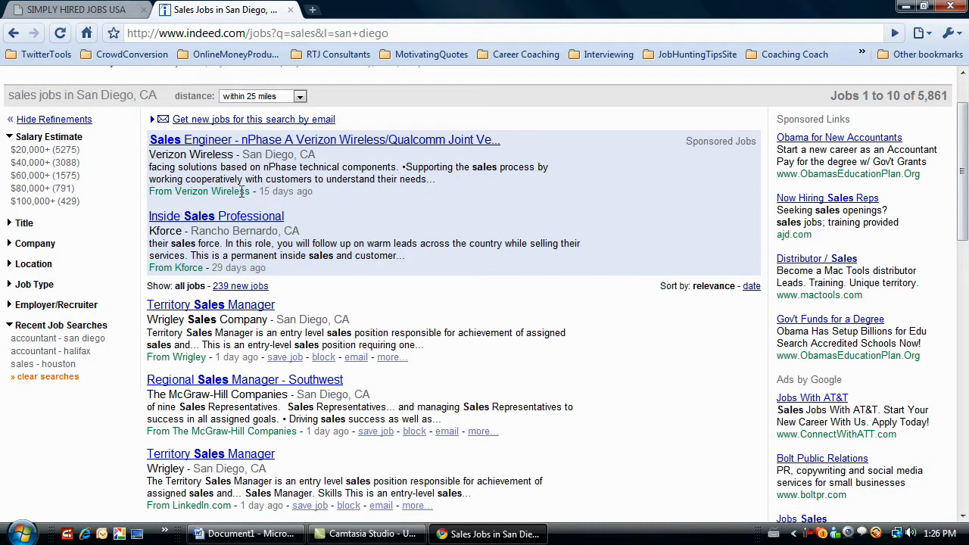
pyautogui.scroll(-1, 199, 268)
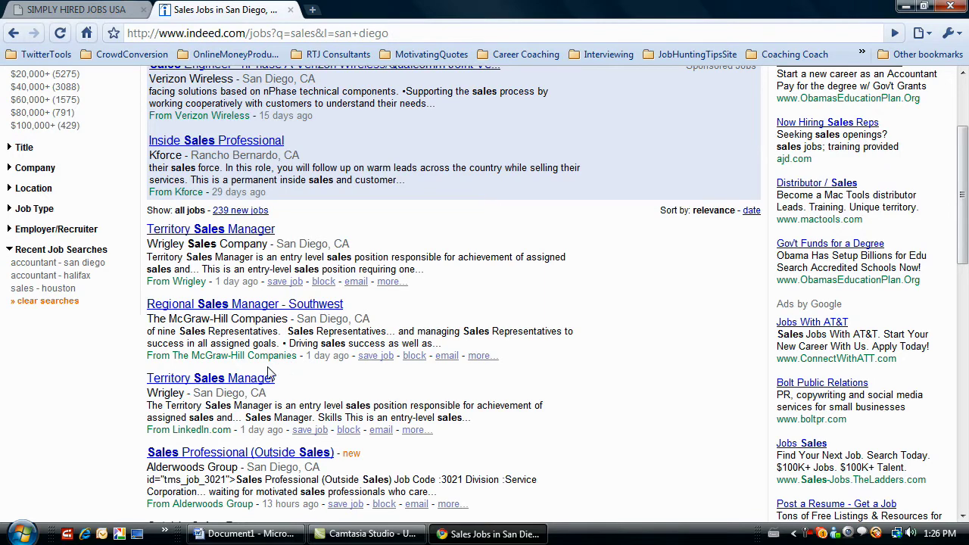
pyautogui.scroll(-1, 292, 369)
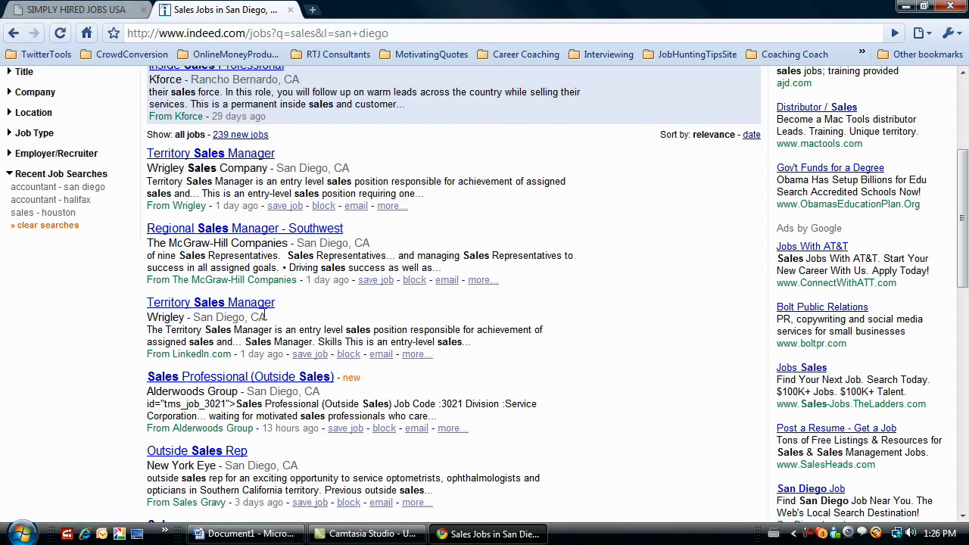
pyautogui.scroll(2, 429, 252)
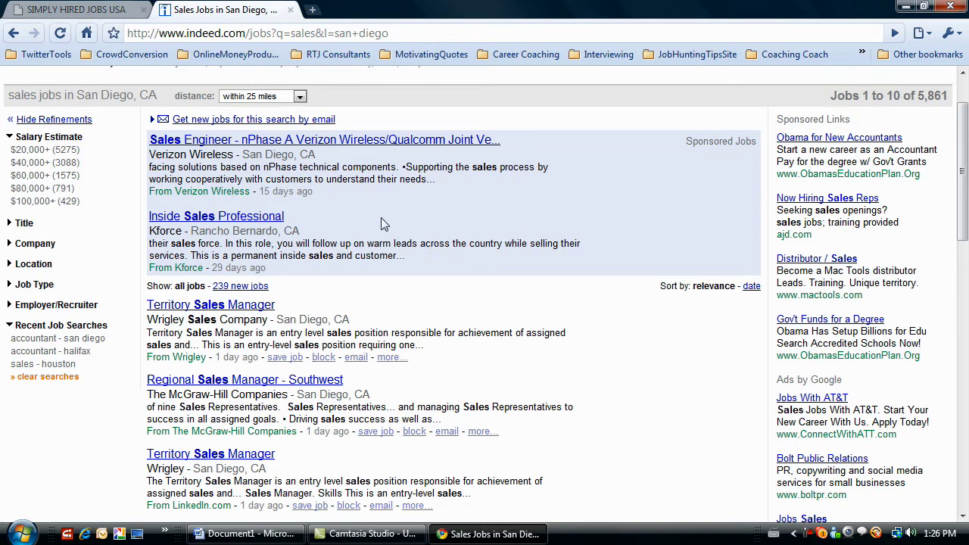
pyautogui.scroll(-7, 480, 225)
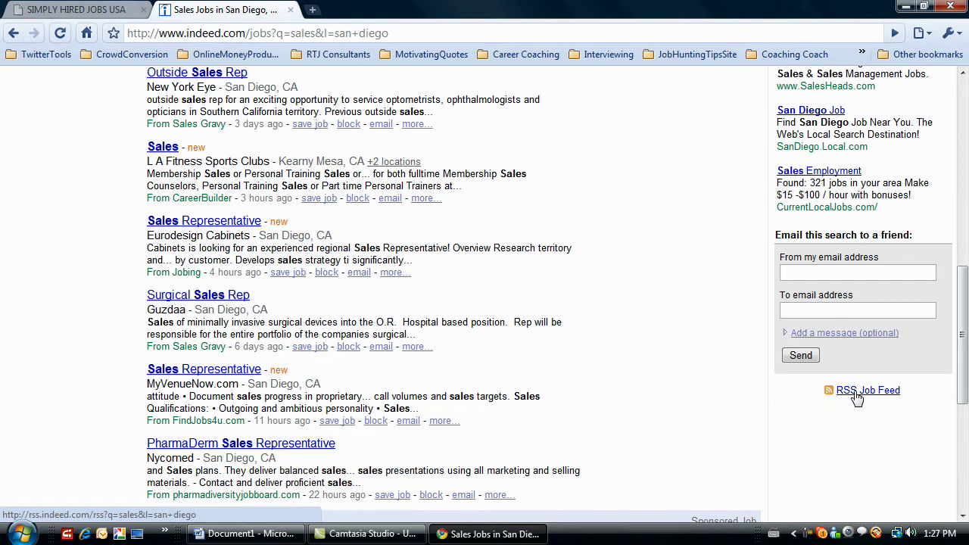
# - Open Indeed's San Diego sales RSS job feed and copy its web address
pyautogui.click(829, 393)
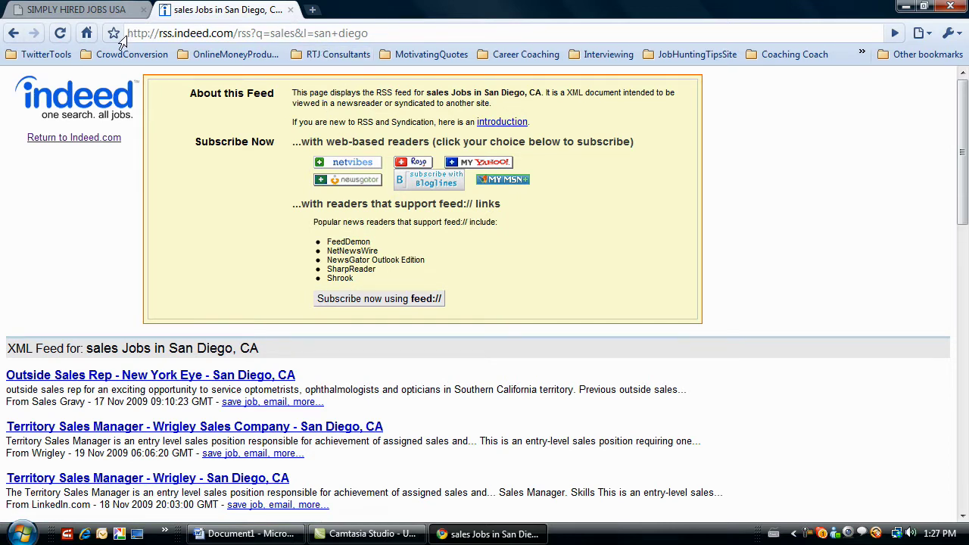
pyautogui.click(301, 34)
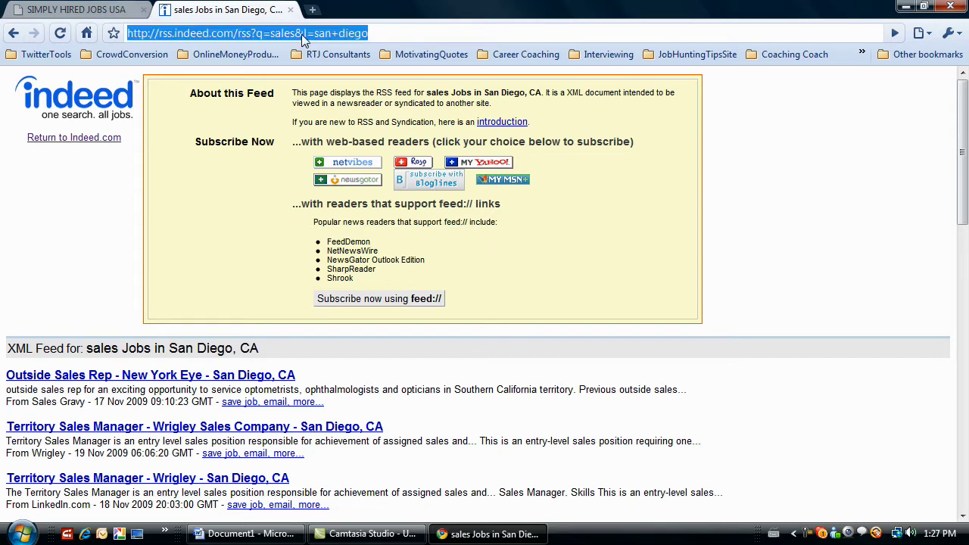
pyautogui.rightClick(301, 34)
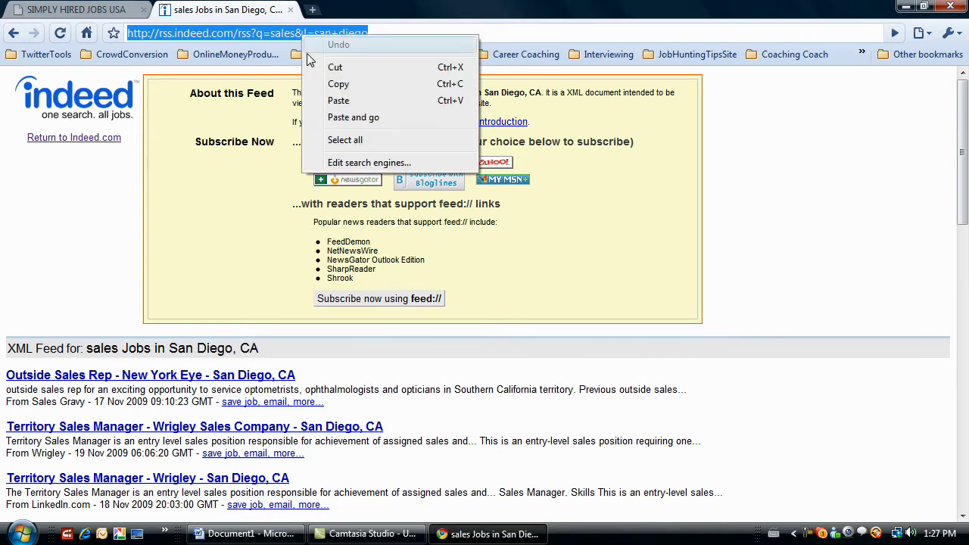
pyautogui.click(317, 85)
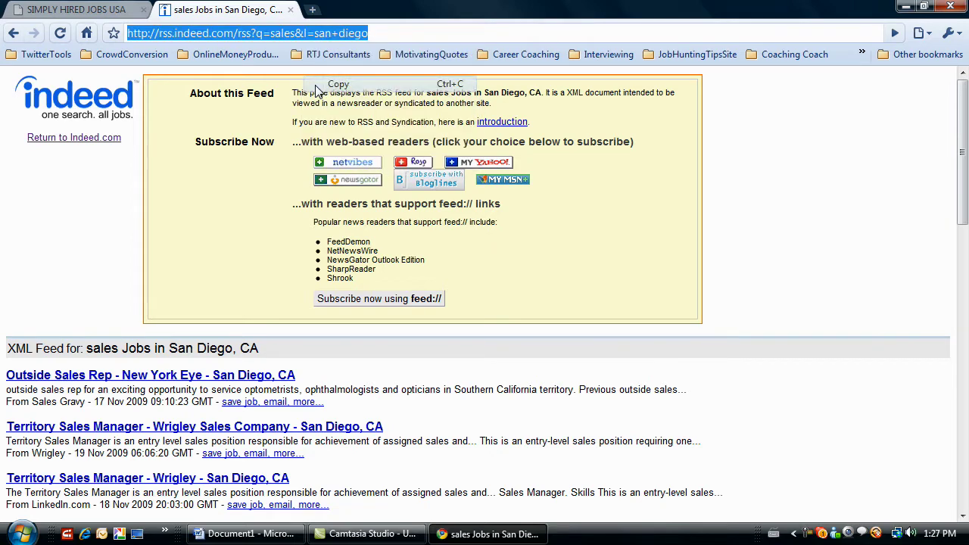
pyautogui.rightClick(257, 9)
# - In a new tab, go to Google and open Google Reader from its top links
pyautogui.click(296, 20)
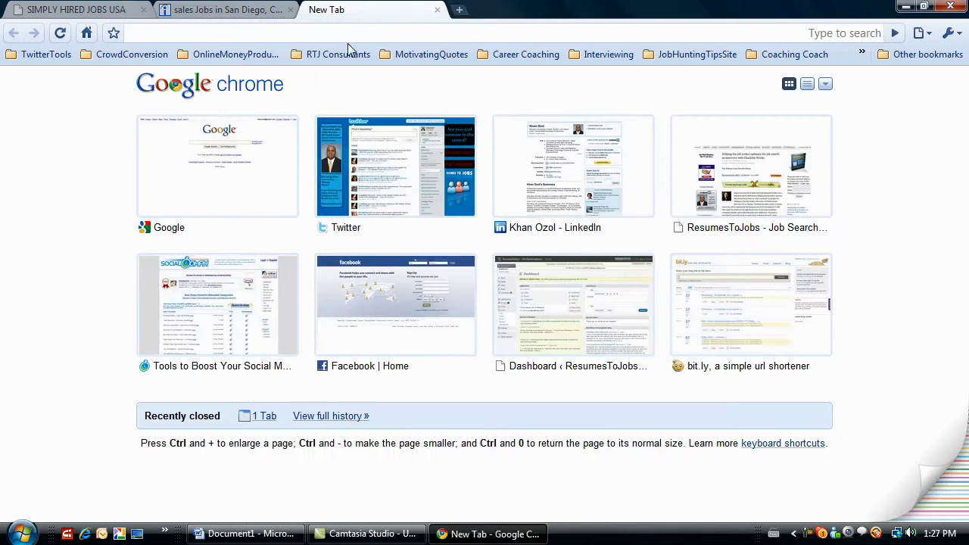
pyautogui.click(237, 182)
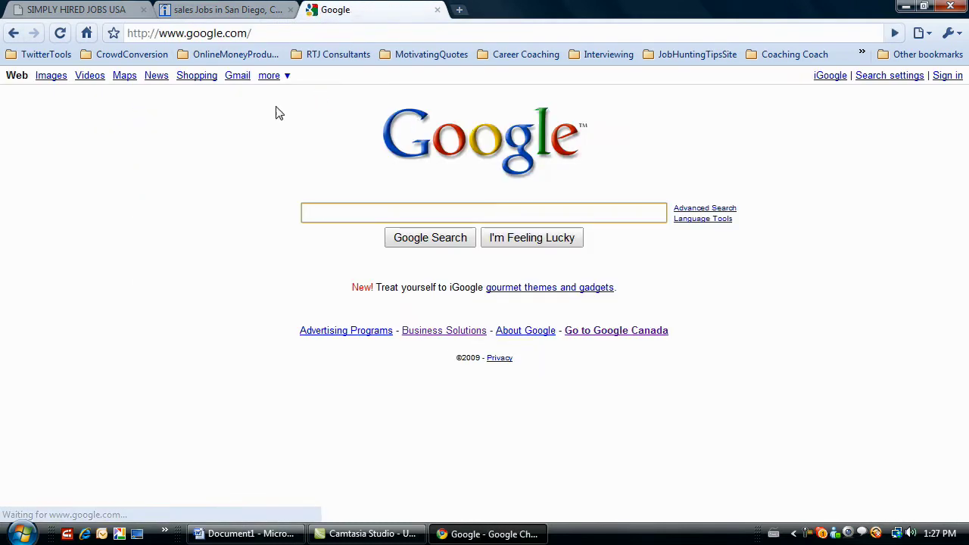
pyautogui.click(890, 76)
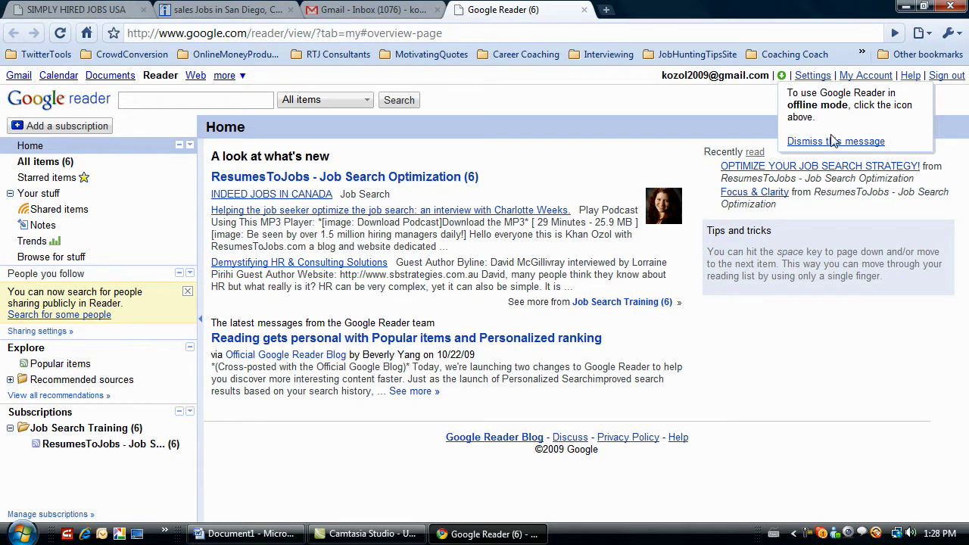
# - Dismiss the offline tip and subscribe to the pasted Indeed San Diego sales feed
pyautogui.click(805, 142)
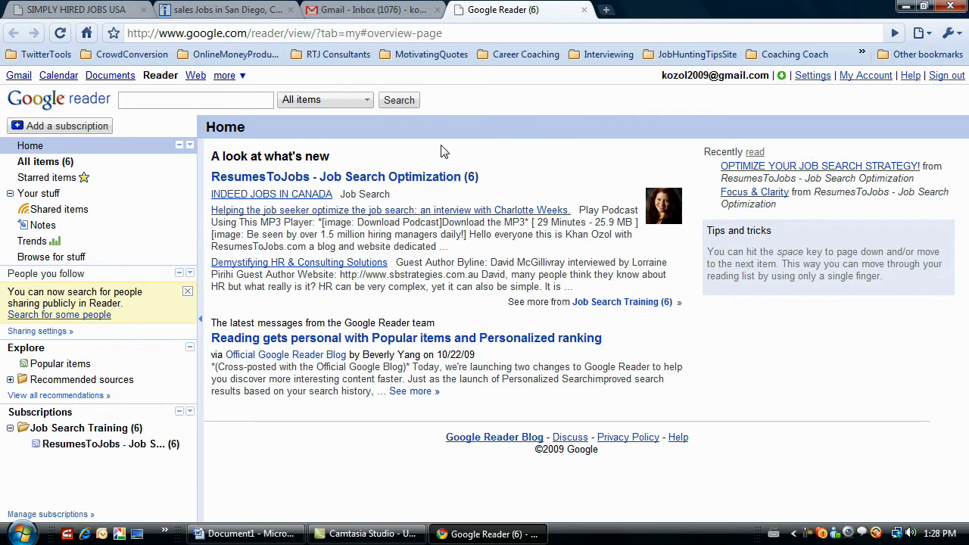
pyautogui.click(73, 127)
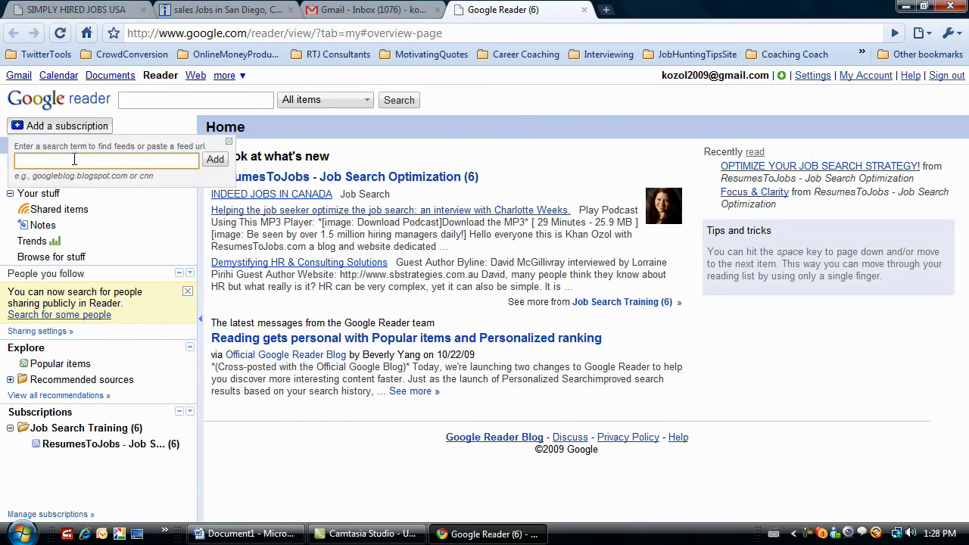
pyautogui.rightClick(71, 161)
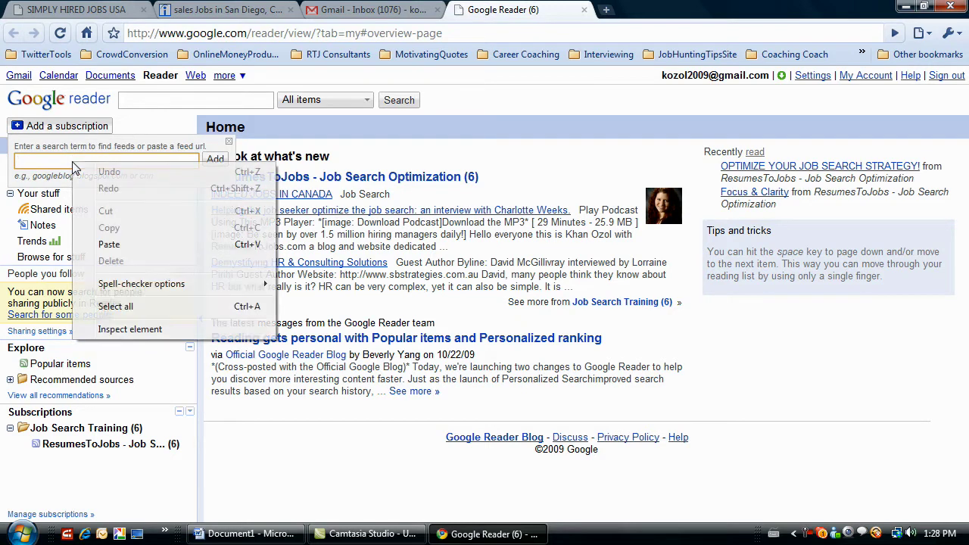
pyautogui.click(91, 241)
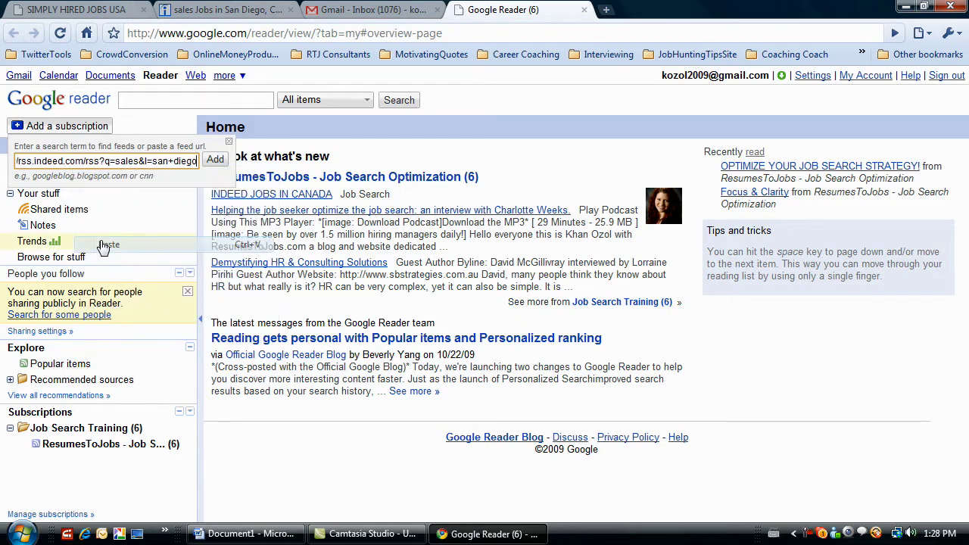
pyautogui.click(215, 159)
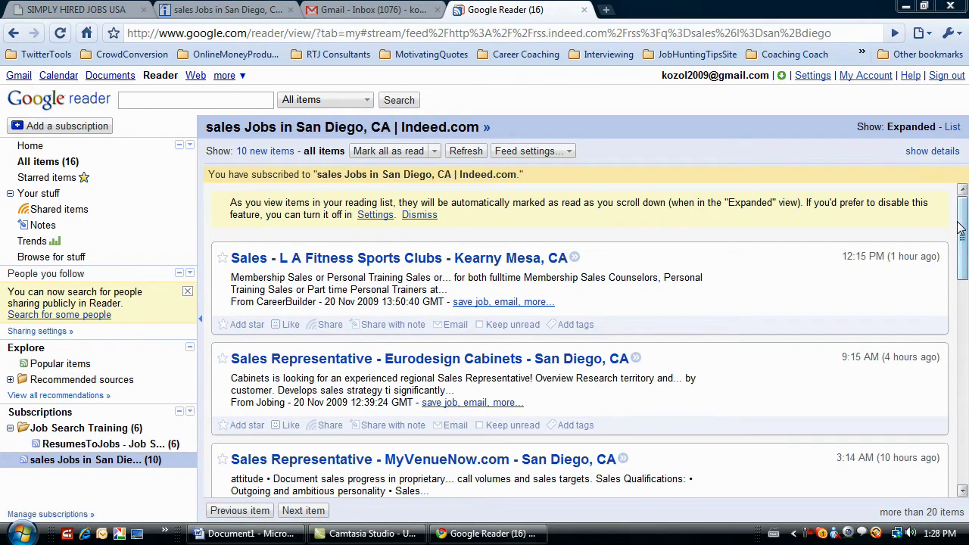
pyautogui.moveTo(964, 227)
pyautogui.mouseDown()
pyautogui.moveTo(959, 443)
pyautogui.moveTo(962, 227)
pyautogui.mouseUp()
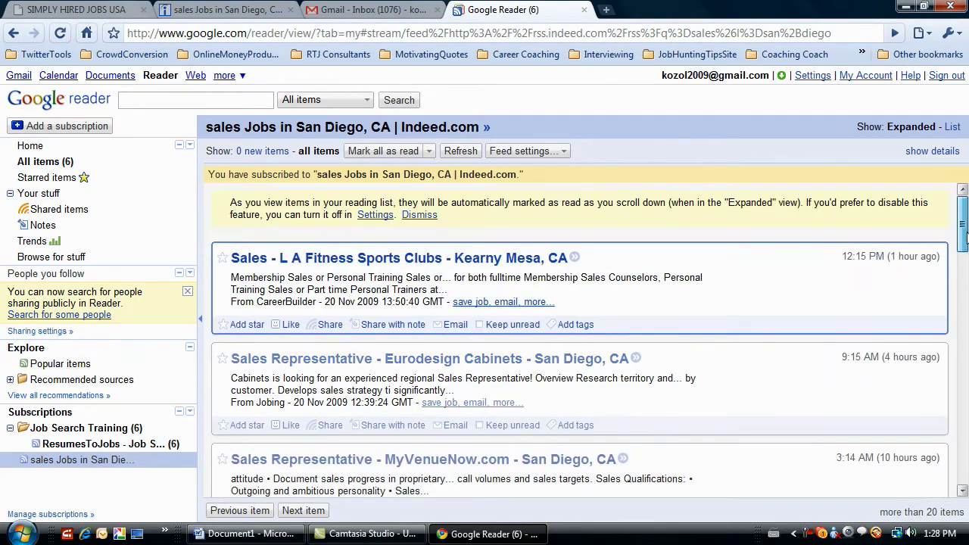
# - Put the San Diego sales feed into a new folder named Jobs
pyautogui.click(563, 155)
pyautogui.click(556, 296)
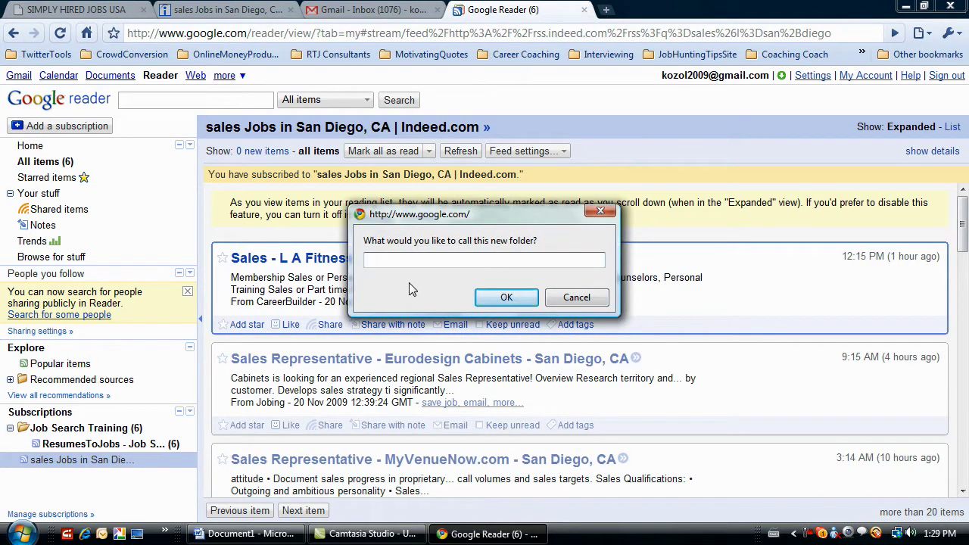
pyautogui.press('Return')
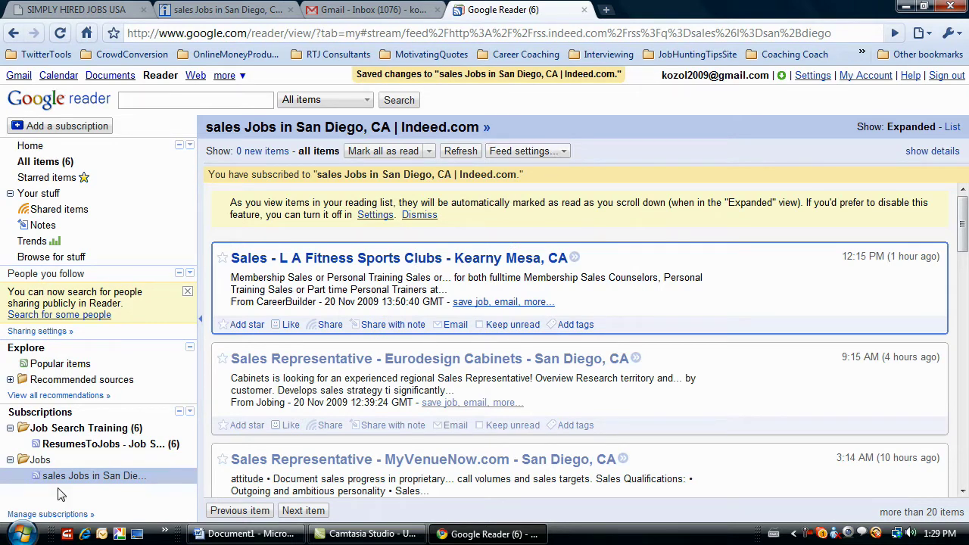
pyautogui.rightClick(47, 464)
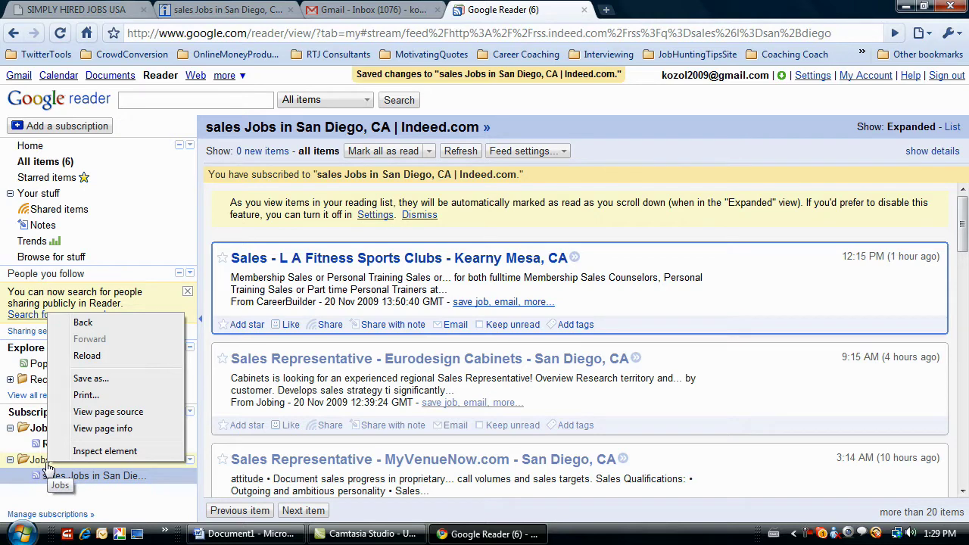
pyautogui.click(41, 461)
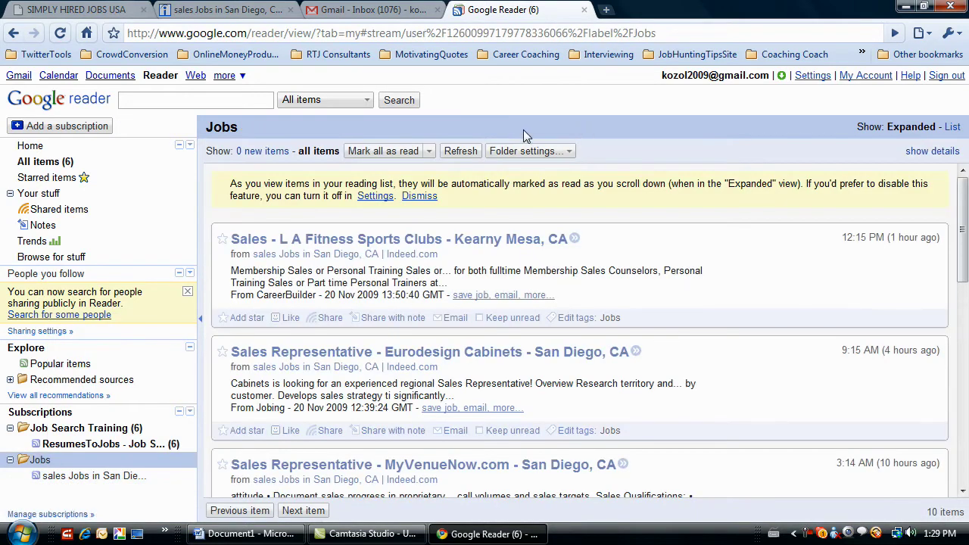
# - Start a second new folder for the San Diego feed, named Indeed - Sales San Diego
pyautogui.click(566, 151)
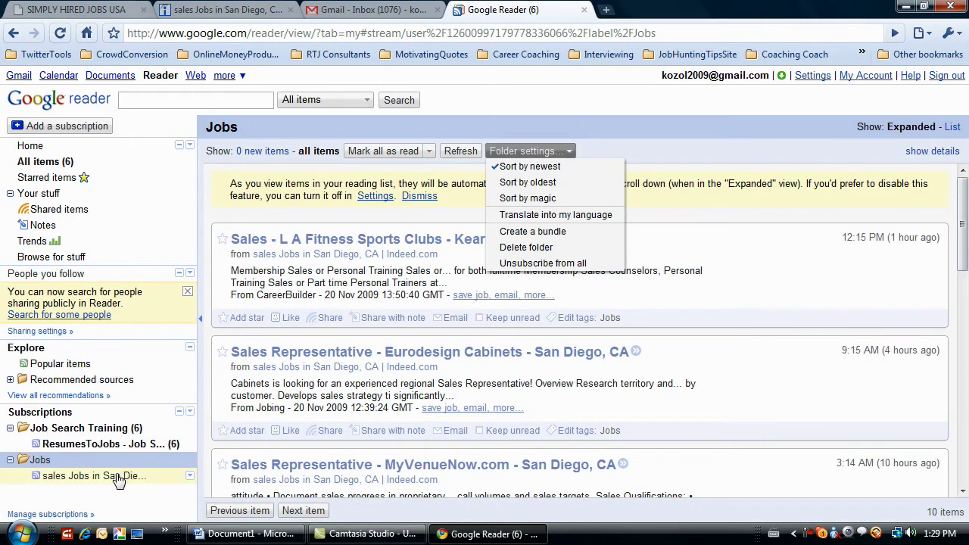
pyautogui.click(115, 476)
pyautogui.click(561, 151)
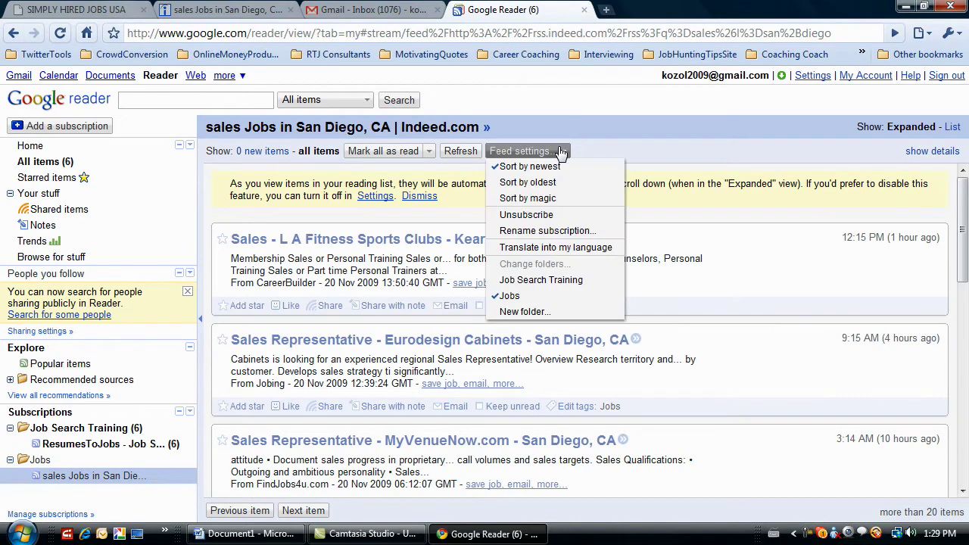
pyautogui.click(532, 312)
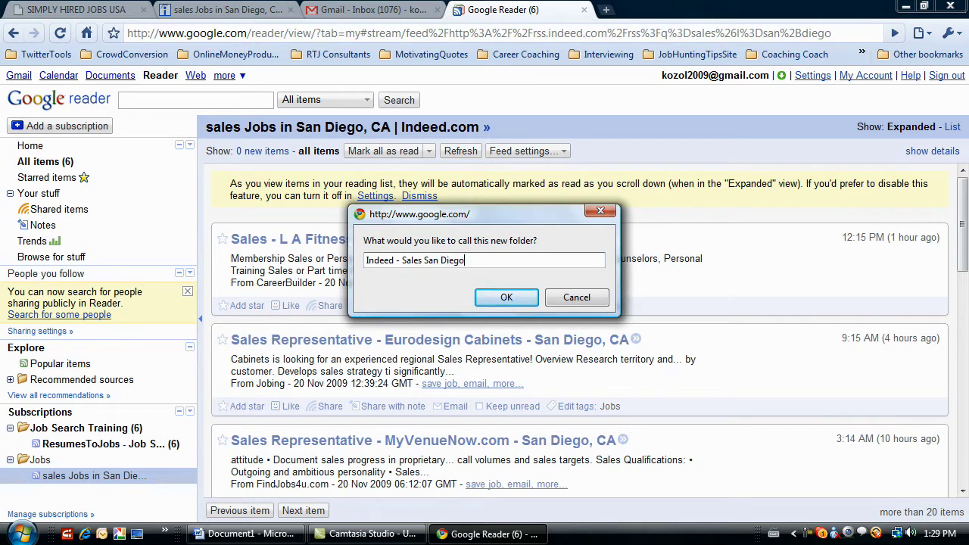
# - Confirm the Indeed - Sales San Diego folder and move it above Jobs
pyautogui.write('go')
pyautogui.press('Return')
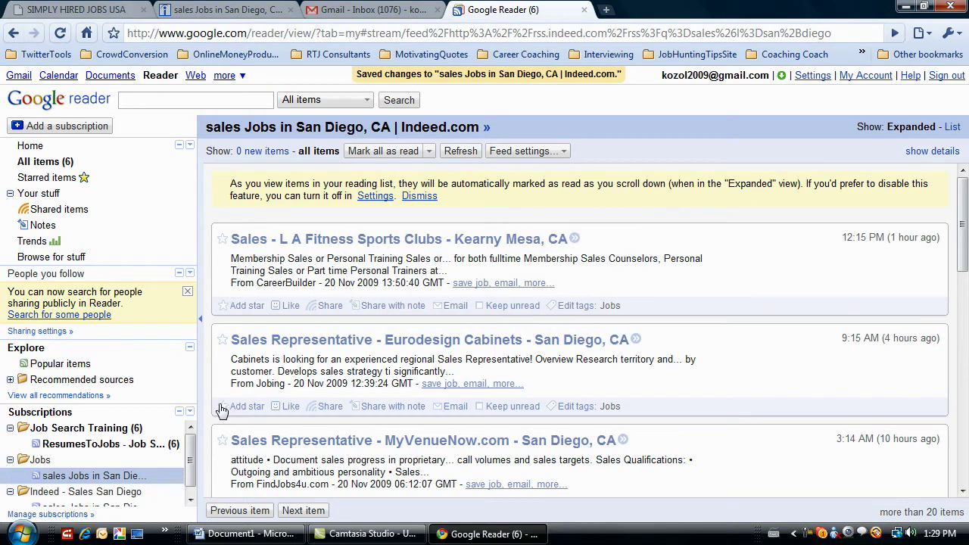
pyautogui.moveTo(189, 453); pyautogui.dragTo(188, 464)
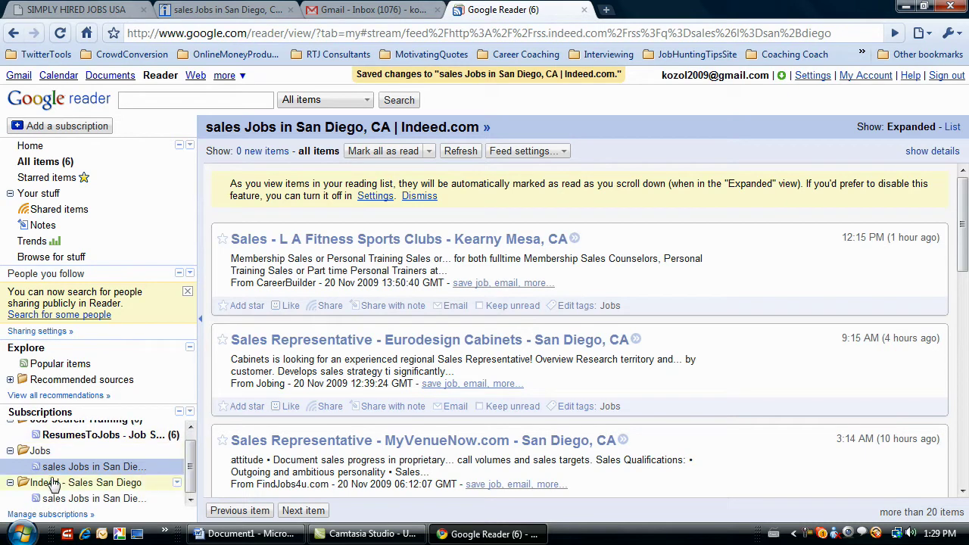
pyautogui.moveTo(47, 483); pyautogui.dragTo(65, 457)
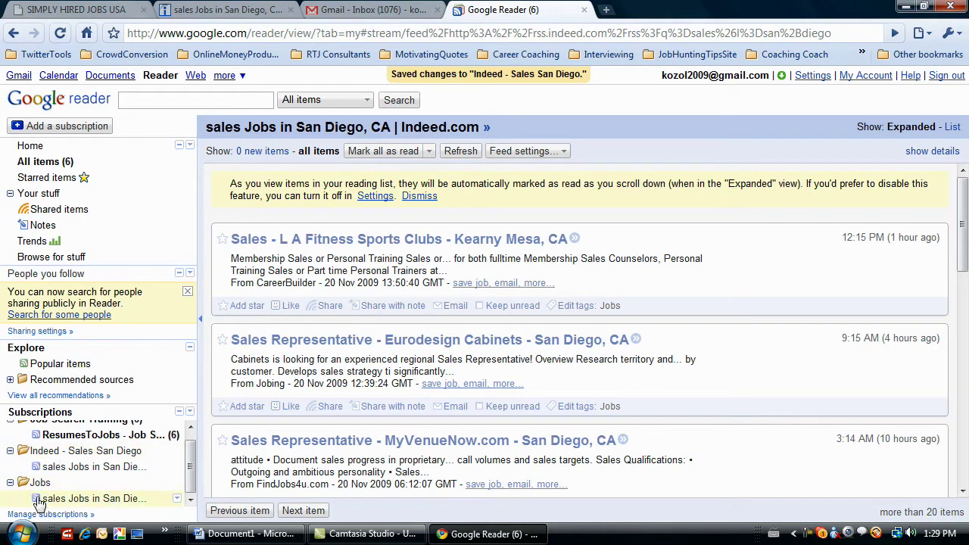
# - Collapse and re-expand both folders to show the San Diego feed in each
pyautogui.click(11, 451)
pyautogui.click(10, 477)
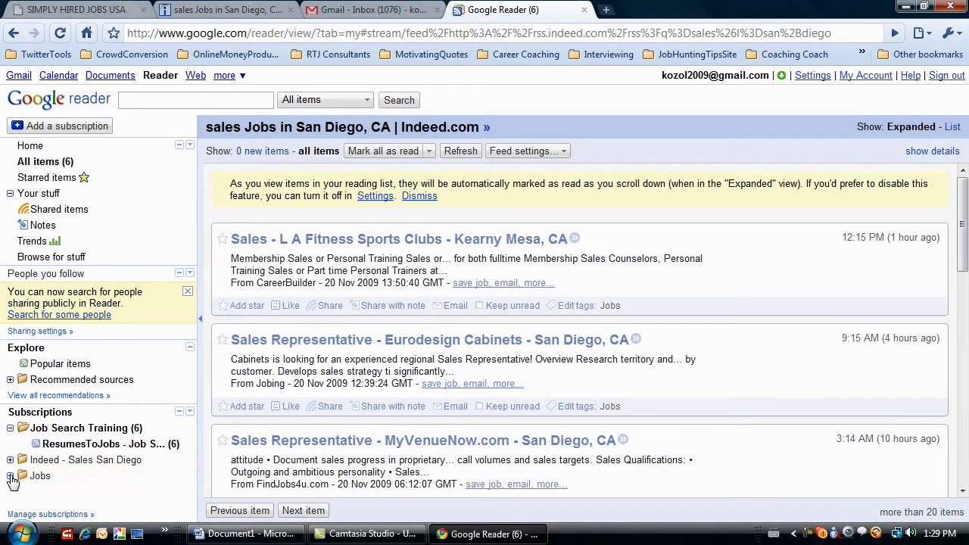
pyautogui.click(9, 477)
pyautogui.click(11, 459)
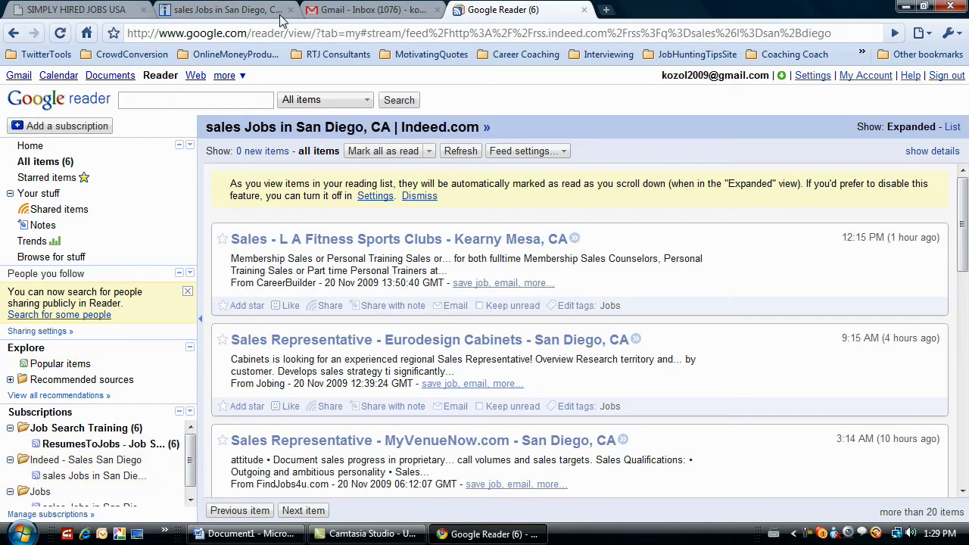
# - Load the US Simply Hired site at simplyhired.com instead of the Canadian one
pyautogui.click(232, 14)
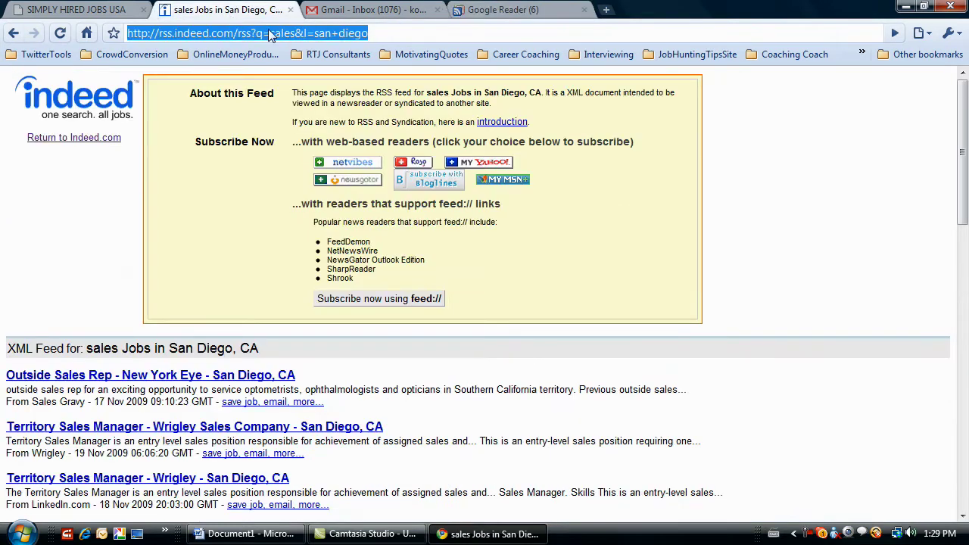
pyautogui.write('www.simplyhired.ca/')
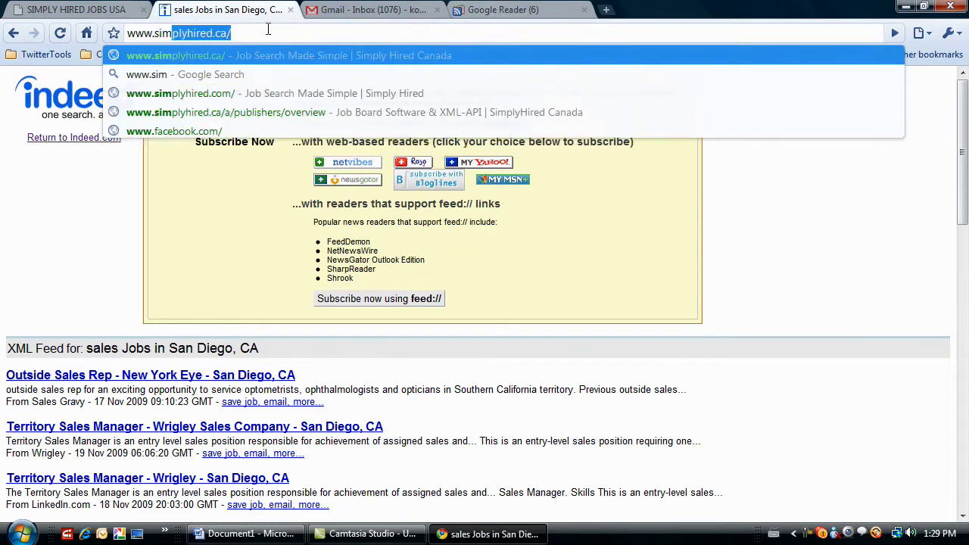
pyautogui.press('Return')
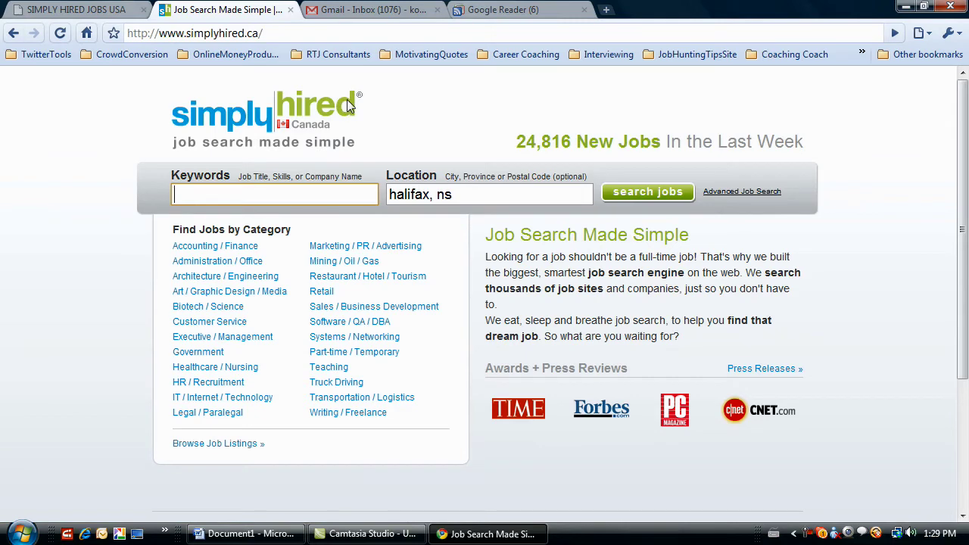
pyautogui.click(265, 34)
pyautogui.click(265, 33)
pyautogui.press('BackSpace')
pyautogui.press('BackSpace')
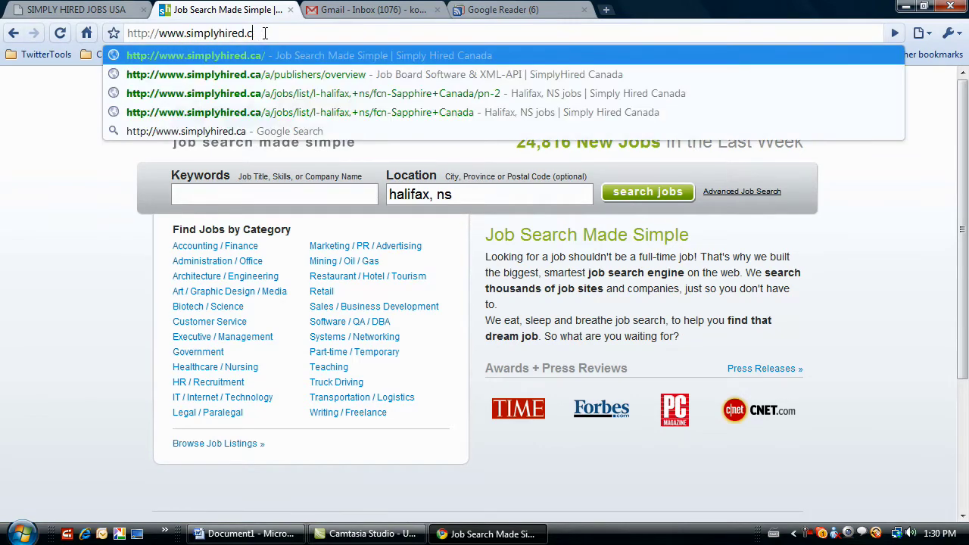
pyautogui.write('om')
pyautogui.press('Return')
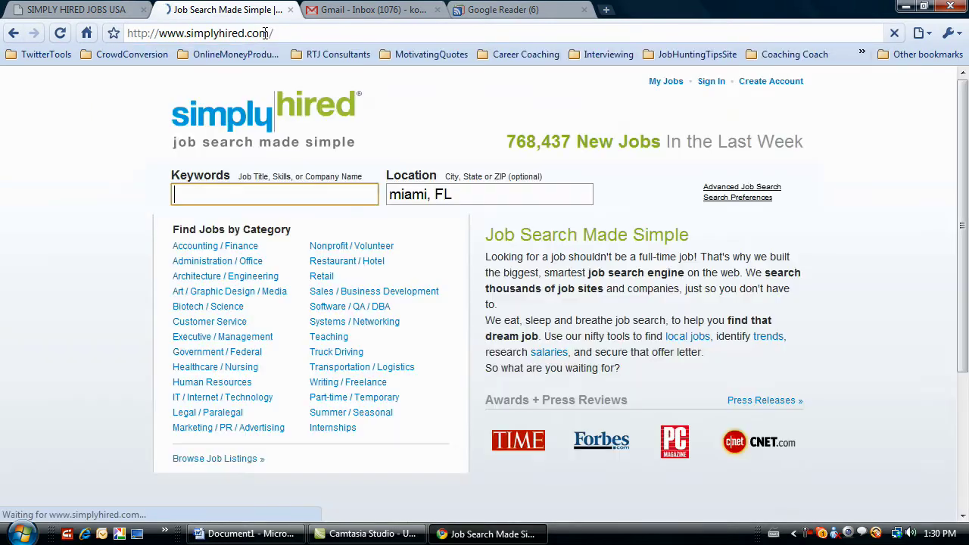
# - Search Simply Hired for 'sales' jobs in Miami and browse the results
pyautogui.click(220, 196)
pyautogui.write('sales')
pyautogui.press('Return')
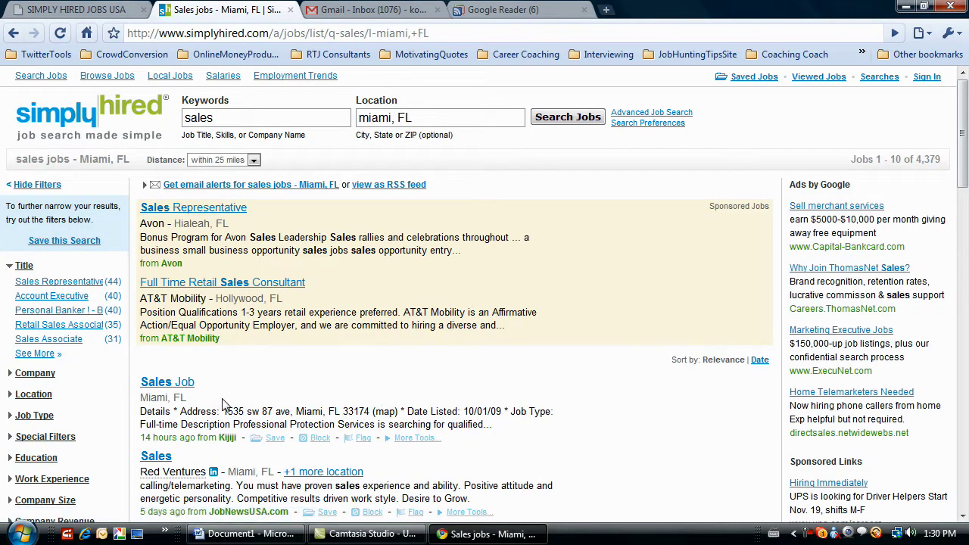
pyautogui.scroll(-2, 423, 241)
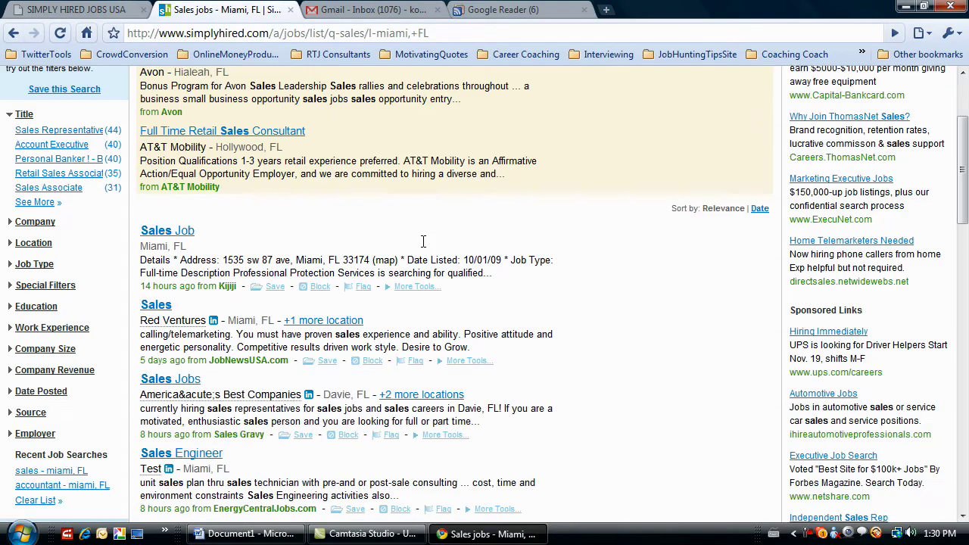
pyautogui.scroll(-11, 423, 240)
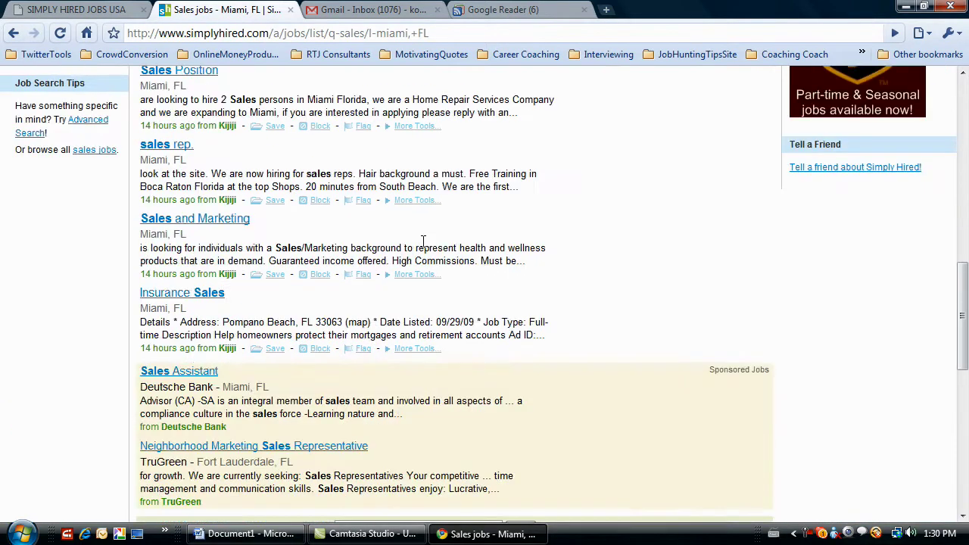
pyautogui.scroll(-3, 424, 241)
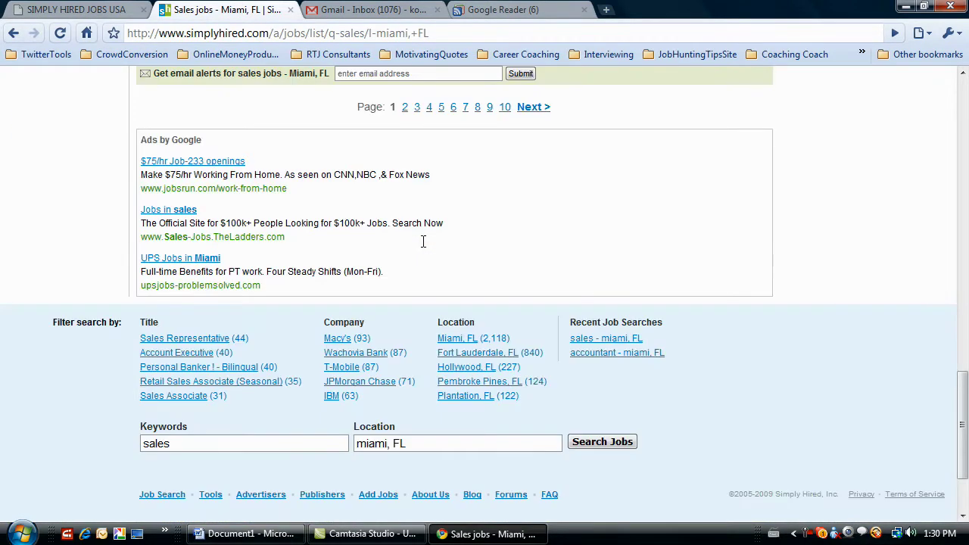
pyautogui.press('Home')
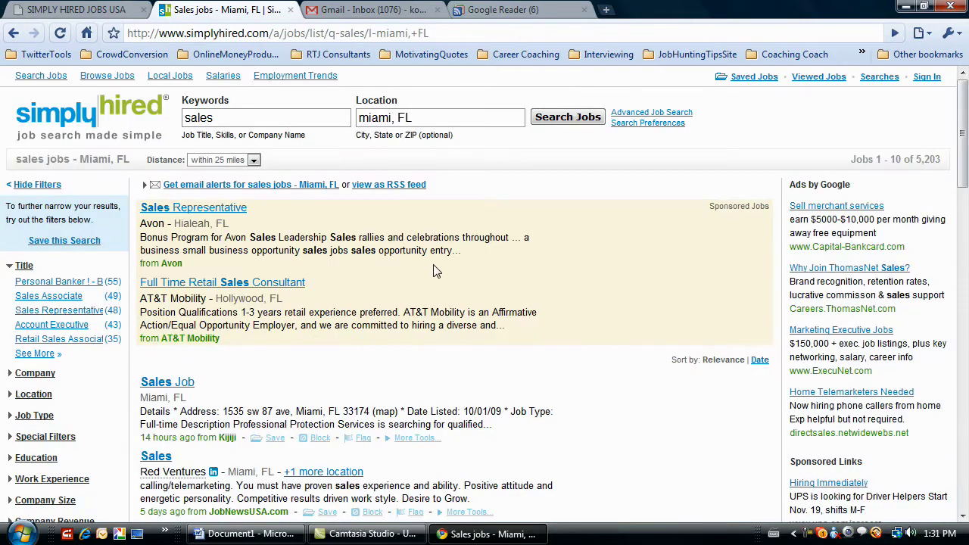
pyautogui.scroll(-10, 436, 271)
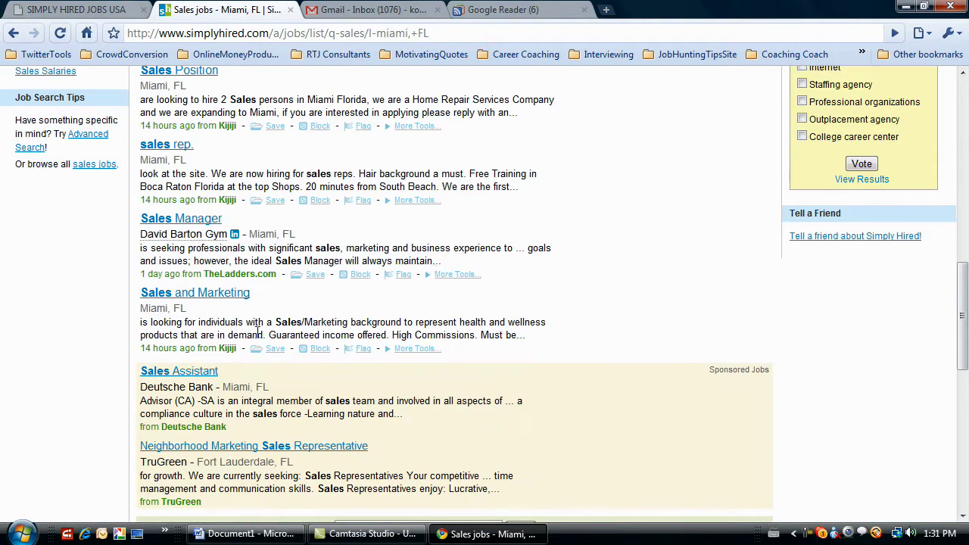
pyautogui.scroll(-3, 466, 271)
pyautogui.scroll(13, 468, 268)
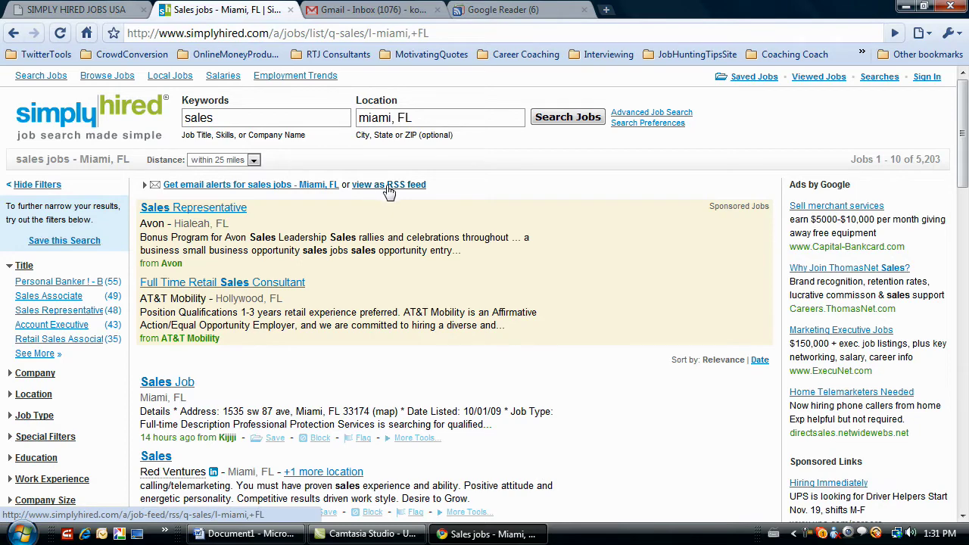
# - Open the Miami sales results as an RSS feed and copy its address
pyautogui.click(397, 191)
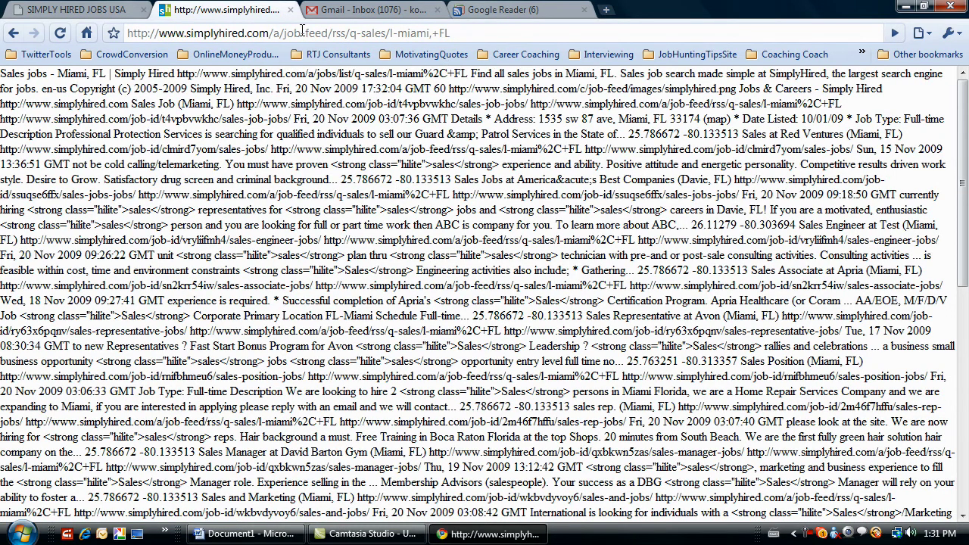
pyautogui.click(302, 33)
pyautogui.rightClick(292, 33)
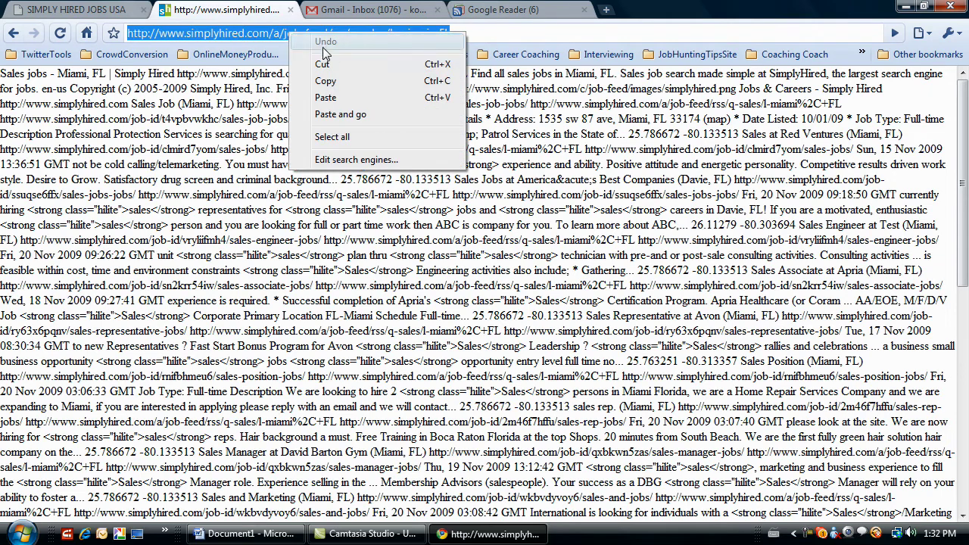
pyautogui.click(327, 82)
# - Subscribe Google Reader to the pasted Simply Hired Miami sales feed URL and browse its 20 listings
pyautogui.click(500, 10)
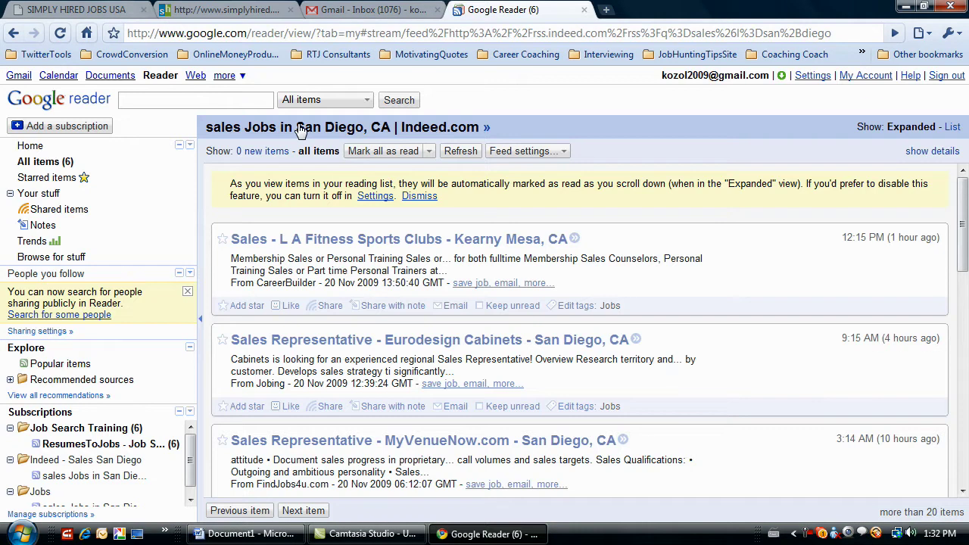
pyautogui.click(74, 127)
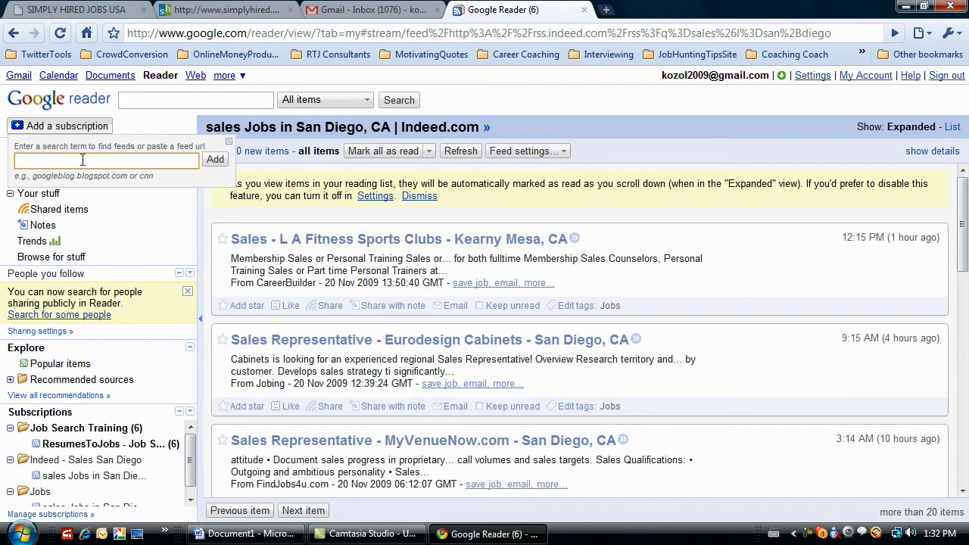
pyautogui.rightClick(84, 160)
pyautogui.click(120, 243)
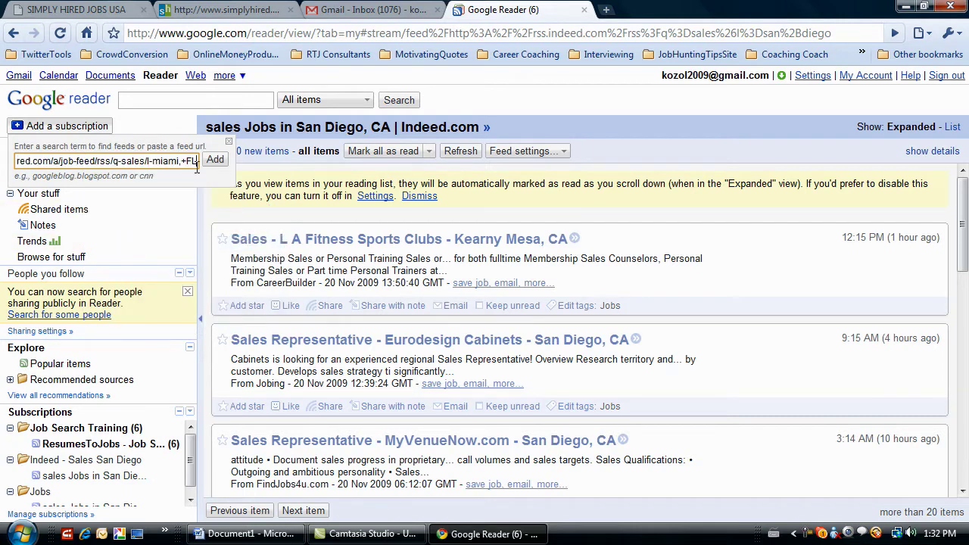
pyautogui.click(215, 162)
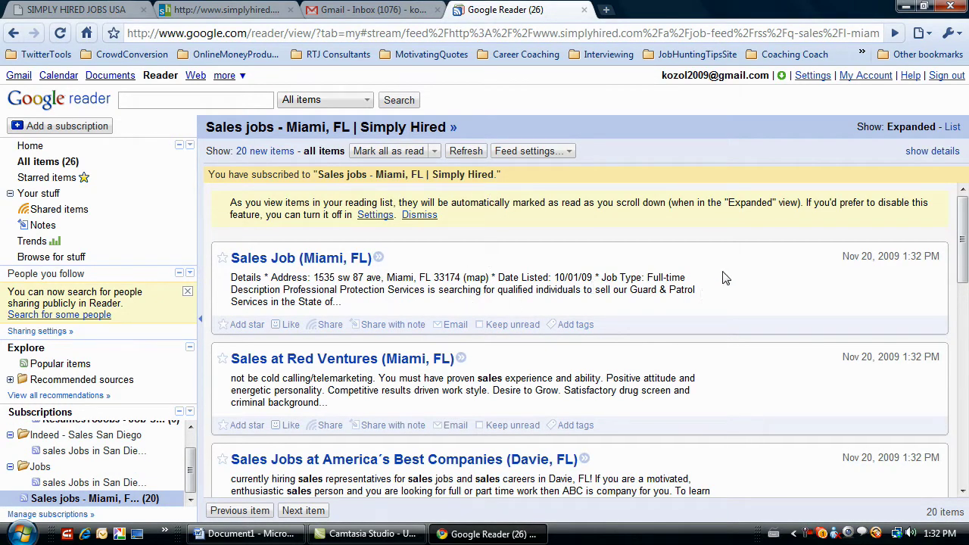
pyautogui.scroll(-10, 722, 300)
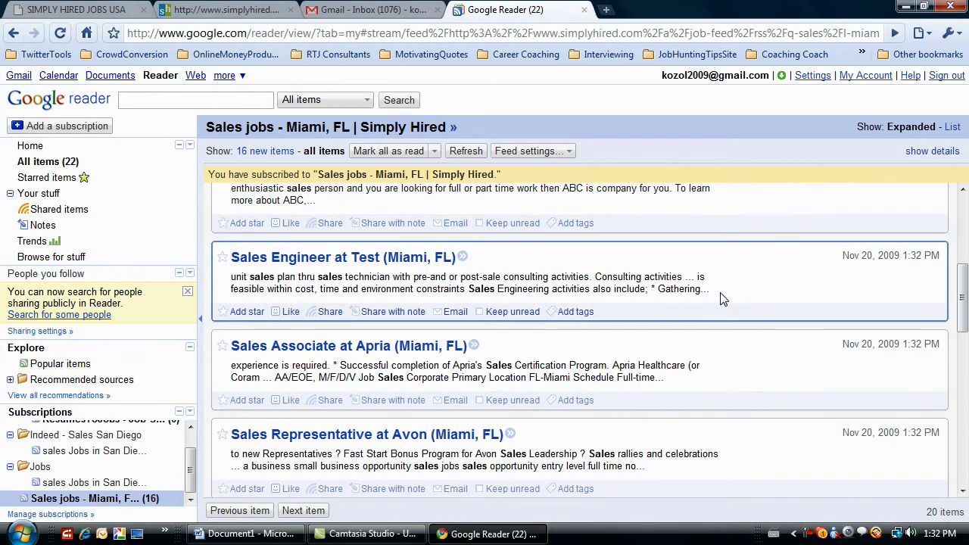
pyautogui.scroll(-5, 722, 299)
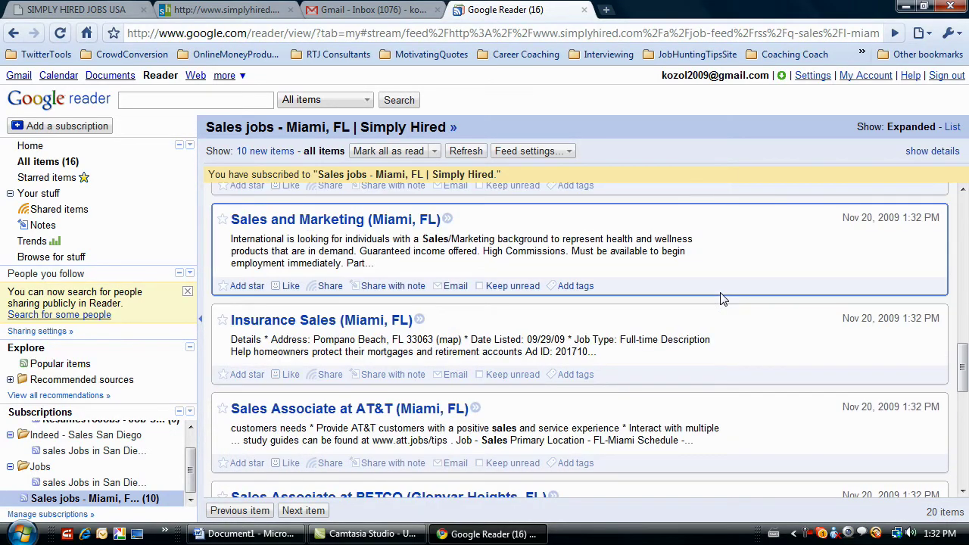
pyautogui.scroll(-3, 722, 299)
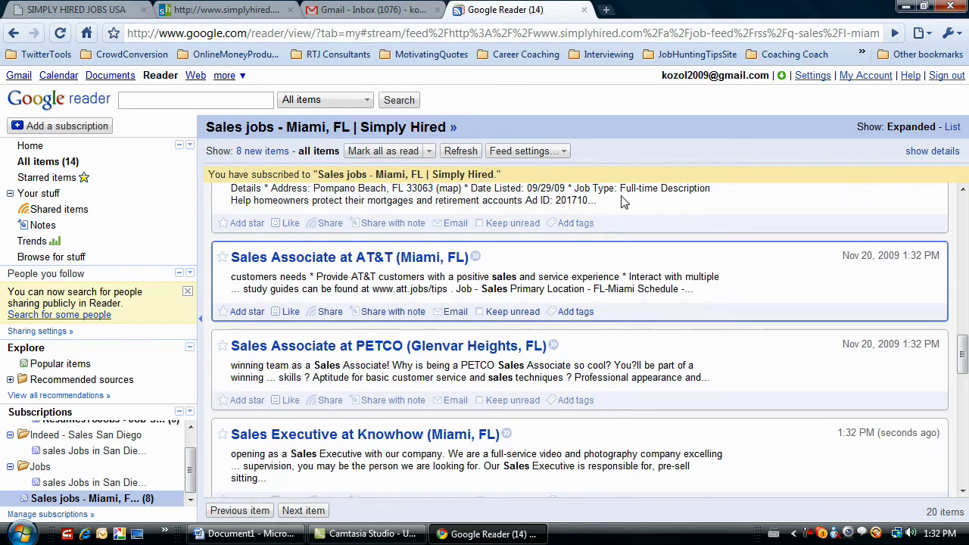
# - File the Miami feed into the Jobs folder and a new 'Simply Hired - Sales - Miami' folder
pyautogui.click(564, 151)
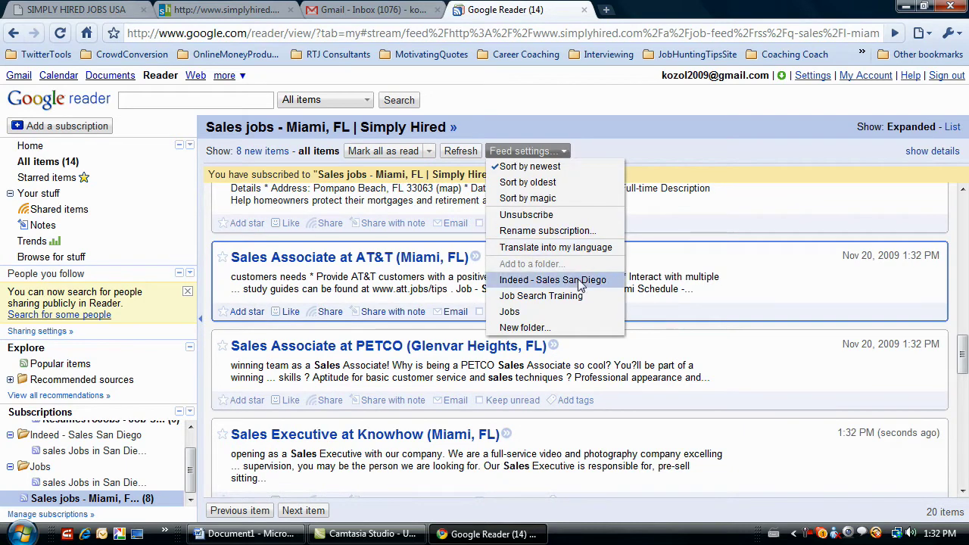
pyautogui.click(561, 313)
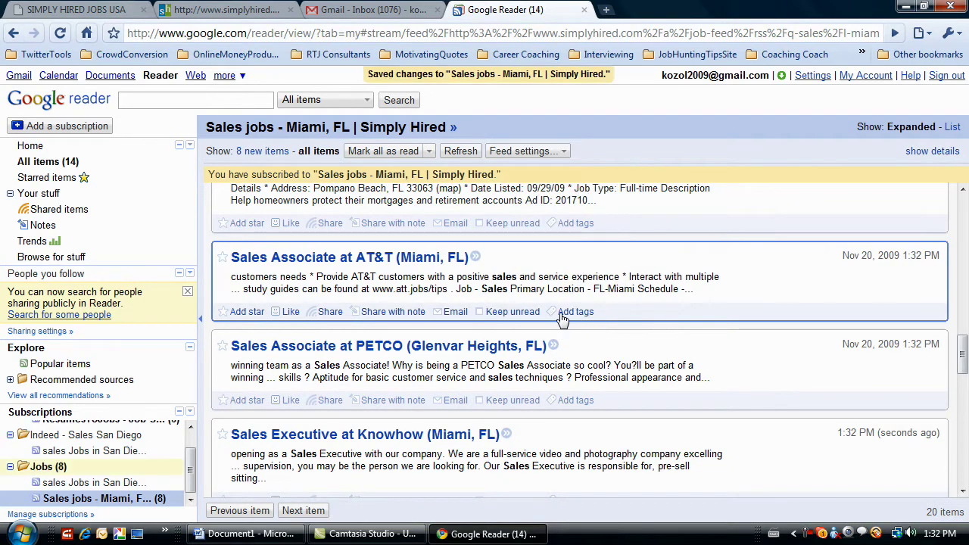
pyautogui.click(565, 151)
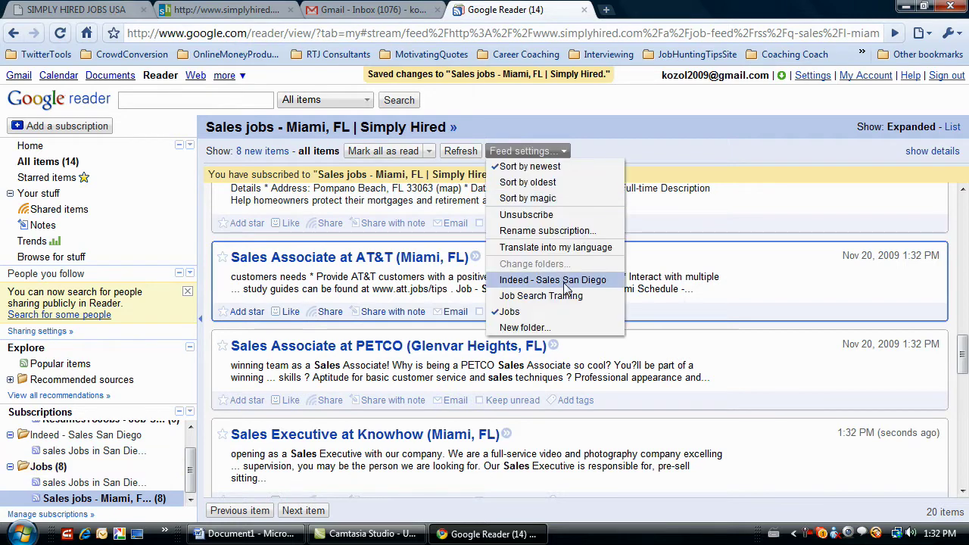
pyautogui.click(550, 328)
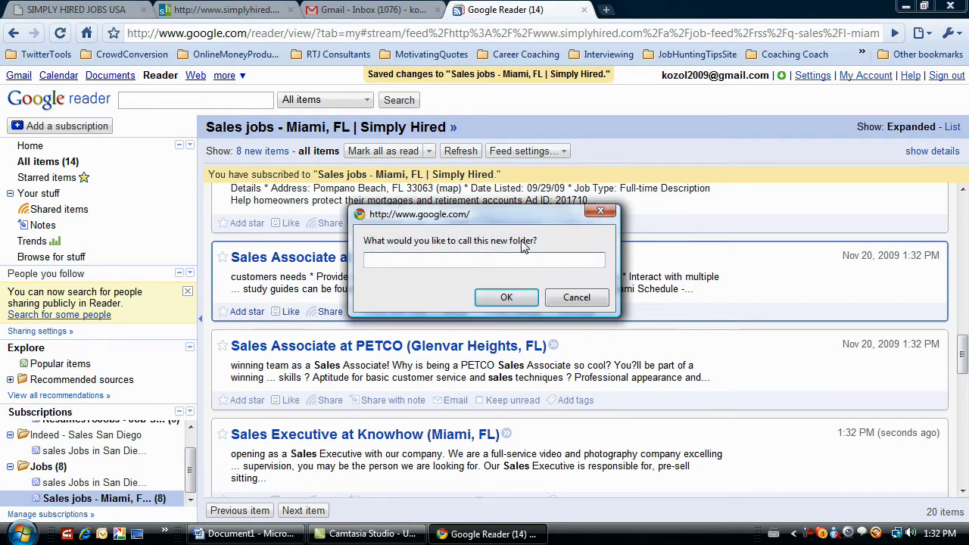
pyautogui.write('Simply ')
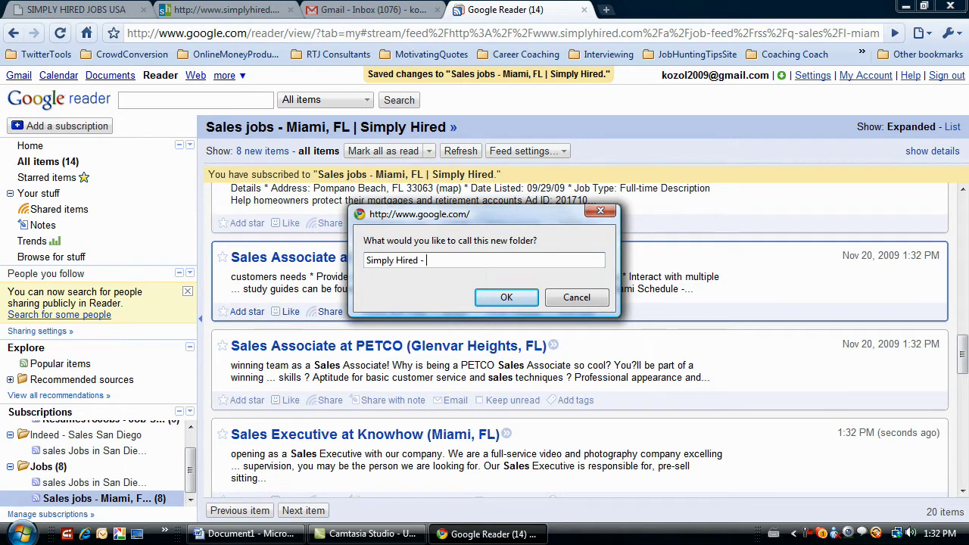
pyautogui.write('Hired - Sales - Miami')
pyautogui.press('Return')
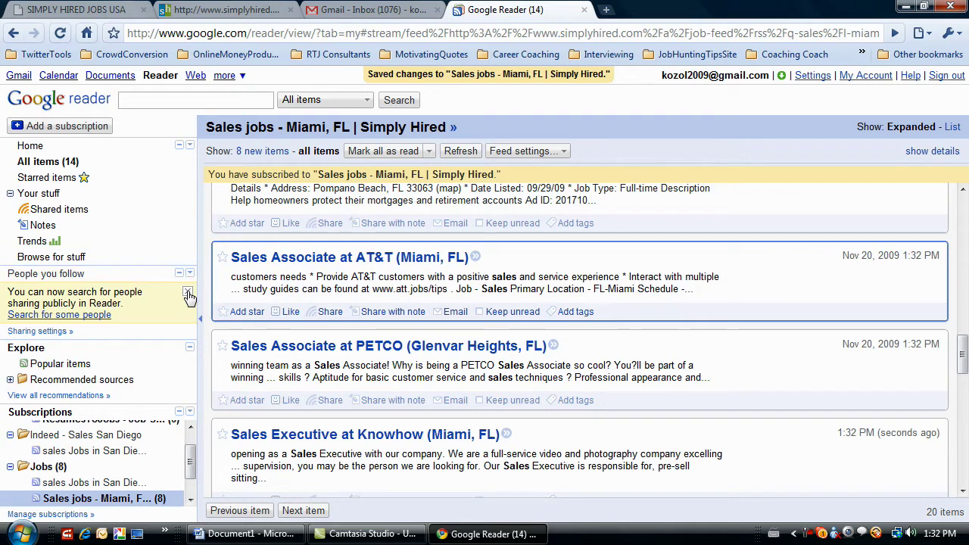
# - Dismiss the search-for-people notice and drag within the Reader sidebar
pyautogui.click(188, 294)
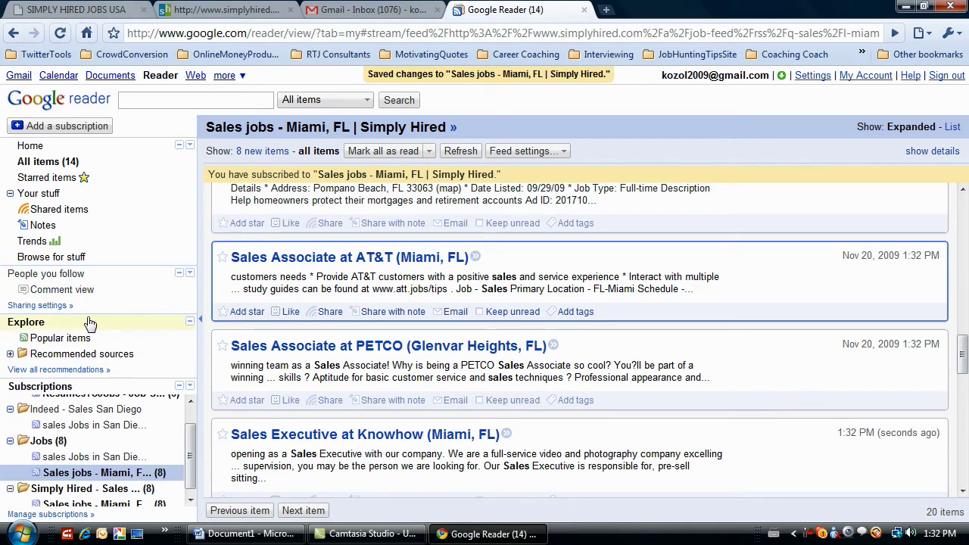
pyautogui.moveTo(89, 394); pyautogui.dragTo(89, 347)
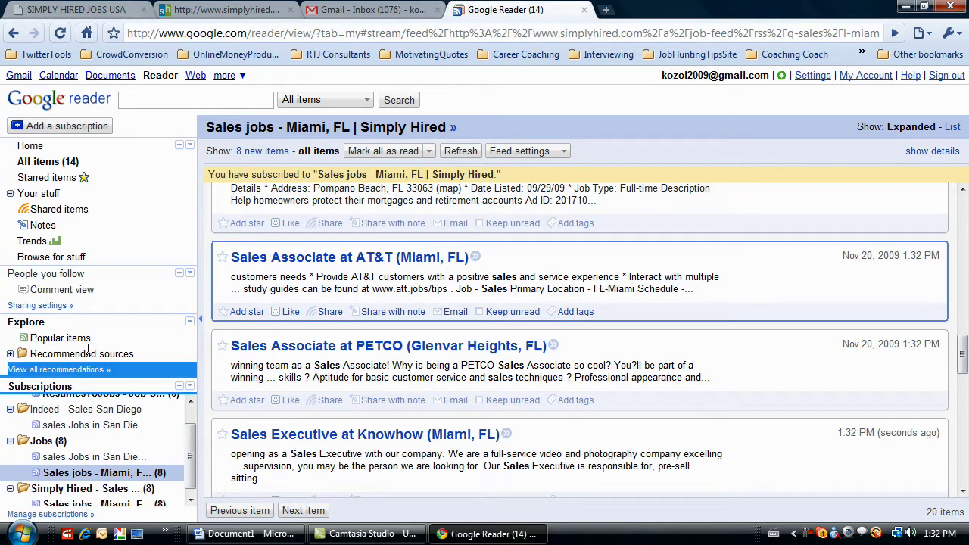
pyautogui.moveTo(109, 407); pyautogui.dragTo(125, 381)
pyautogui.moveTo(189, 454); pyautogui.dragTo(189, 435)
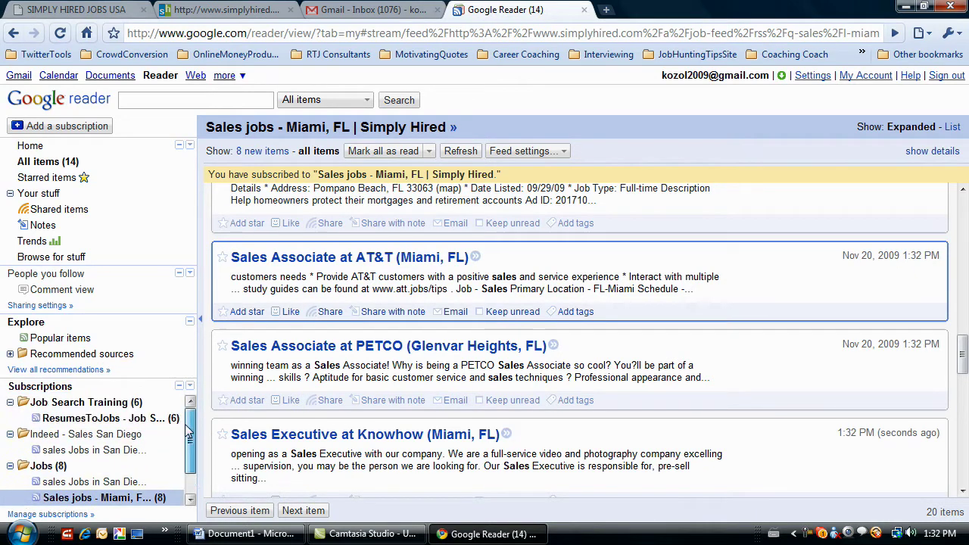
# - Collapse the Indeed - Sales San Diego, Job Search Training, Jobs and Simply Hired folders
pyautogui.click(190, 273)
pyautogui.click(189, 145)
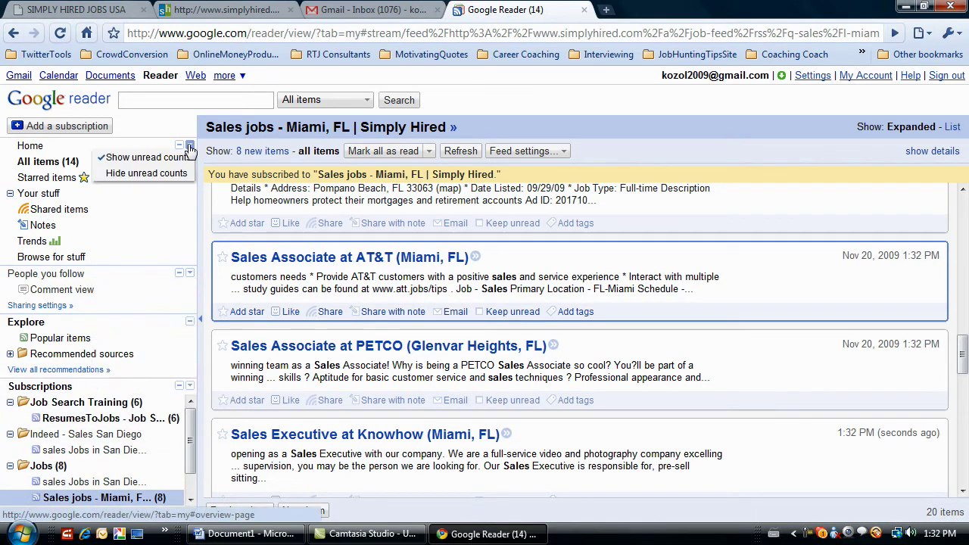
pyautogui.click(10, 434)
pyautogui.click(10, 402)
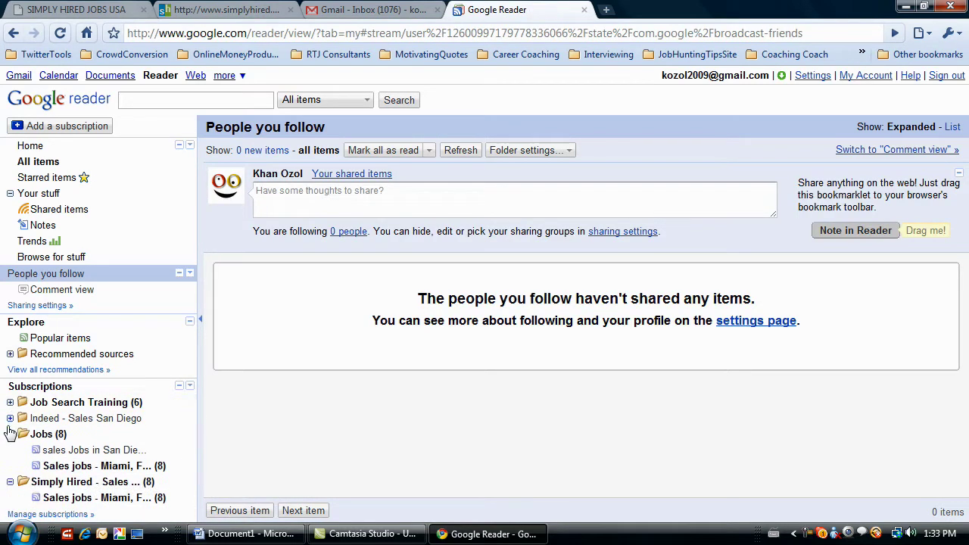
pyautogui.click(9, 434)
pyautogui.click(10, 450)
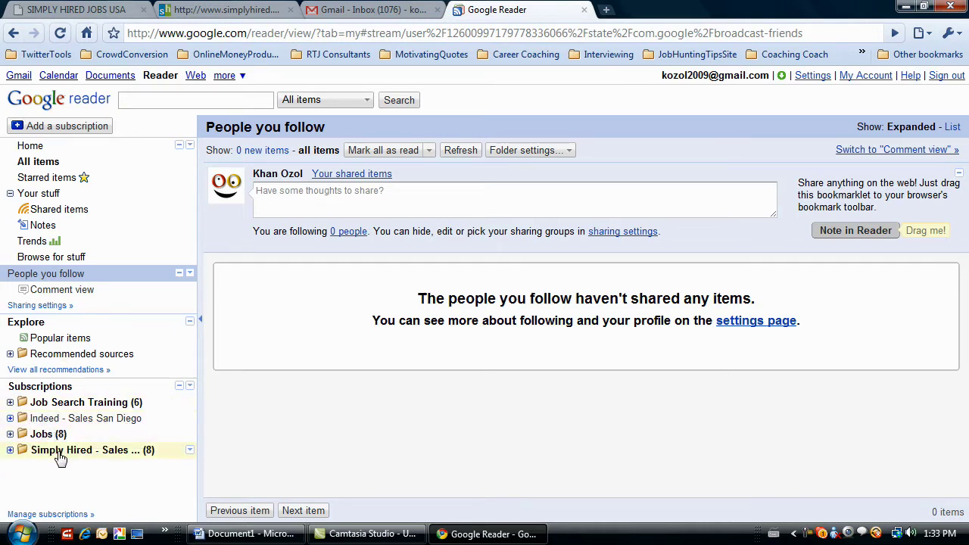
# - Expand the Jobs folder and view the San Diego then Miami sales feeds
pyautogui.click(10, 434)
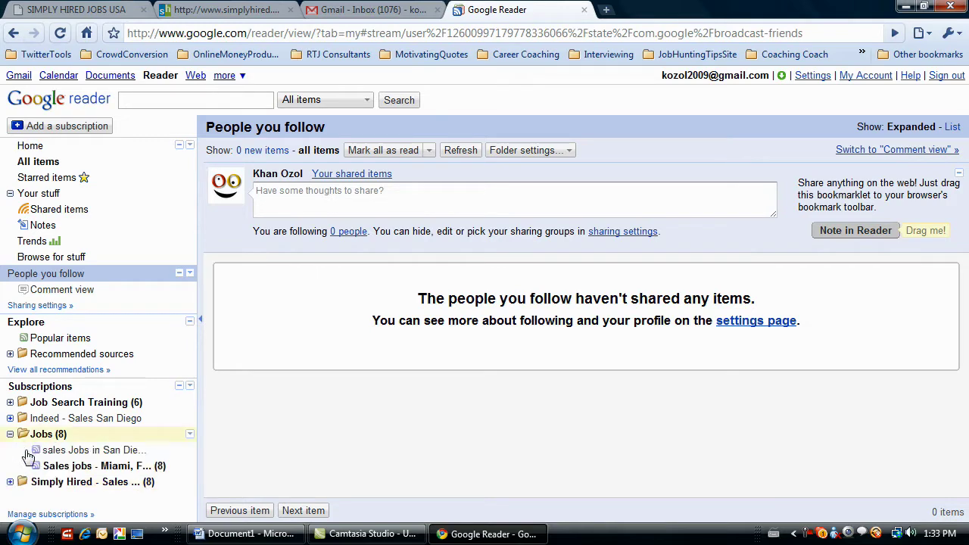
pyautogui.click(80, 451)
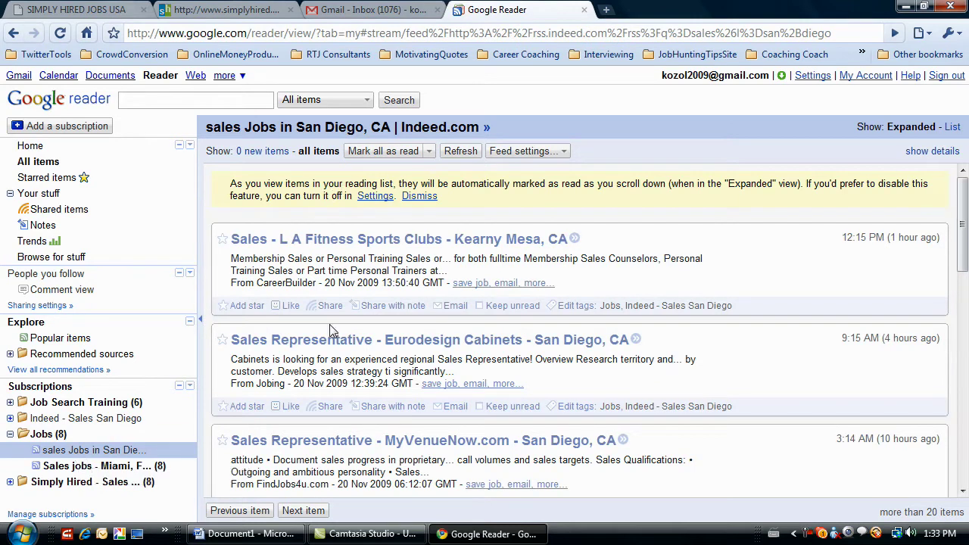
pyautogui.click(106, 465)
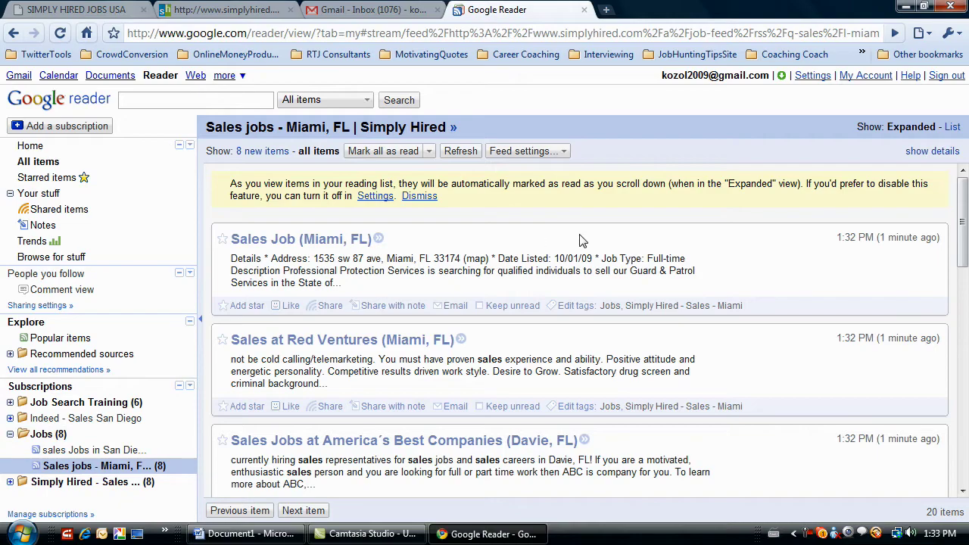
pyautogui.scroll(-5, 583, 241)
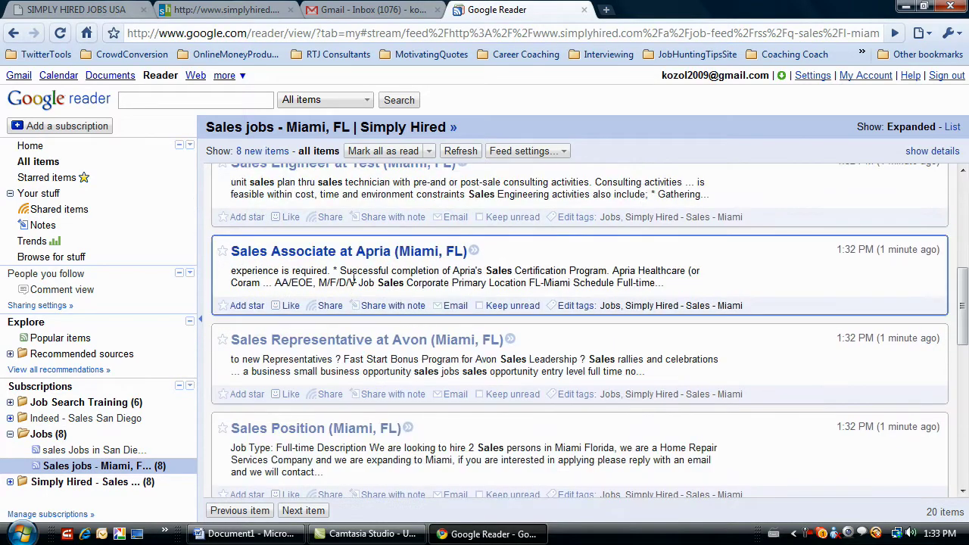